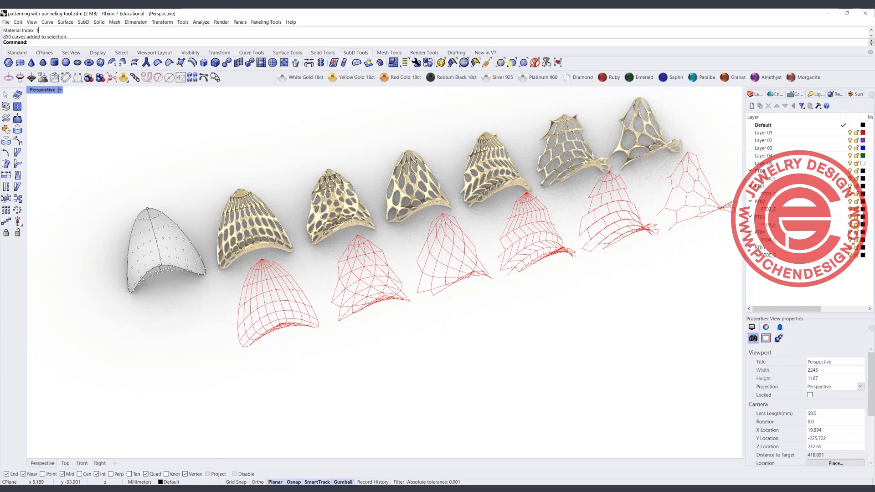
Step: Switch to the browser and read the PanelingTools for Rhino and Grasshopper page on food4Rhino, including its installation notes and download list
left_click(186, 489)
left_click(199, 473)
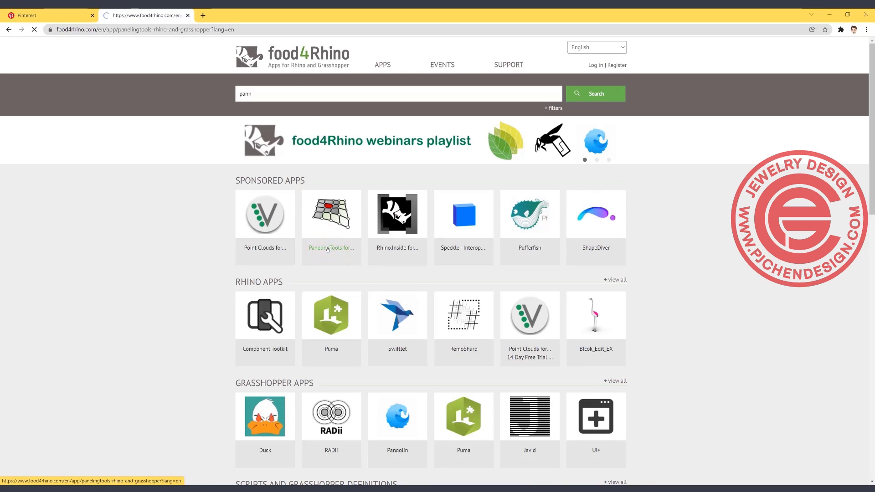
scroll(327, 236, "down", 3)
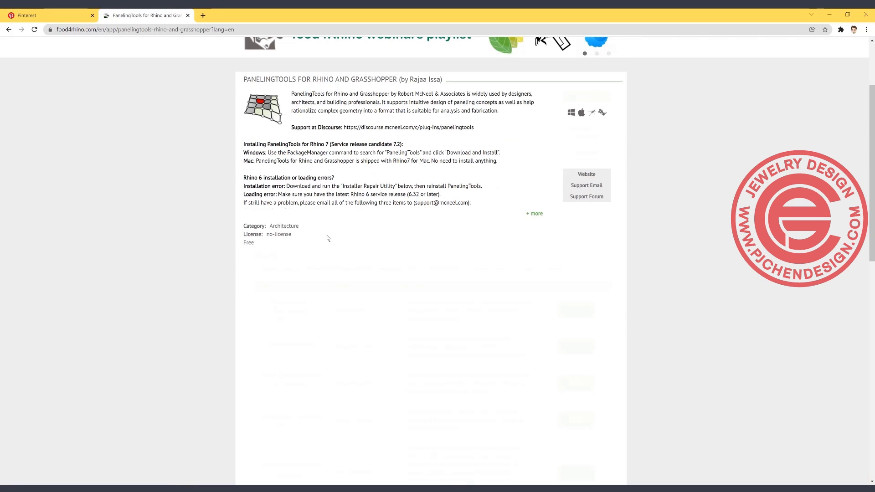
scroll(420, 235, "down", 3)
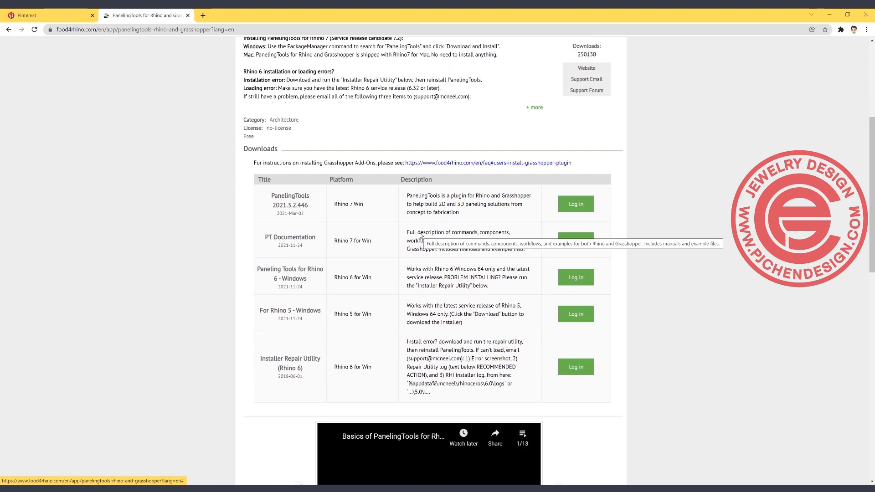
scroll(422, 237, "down", 2)
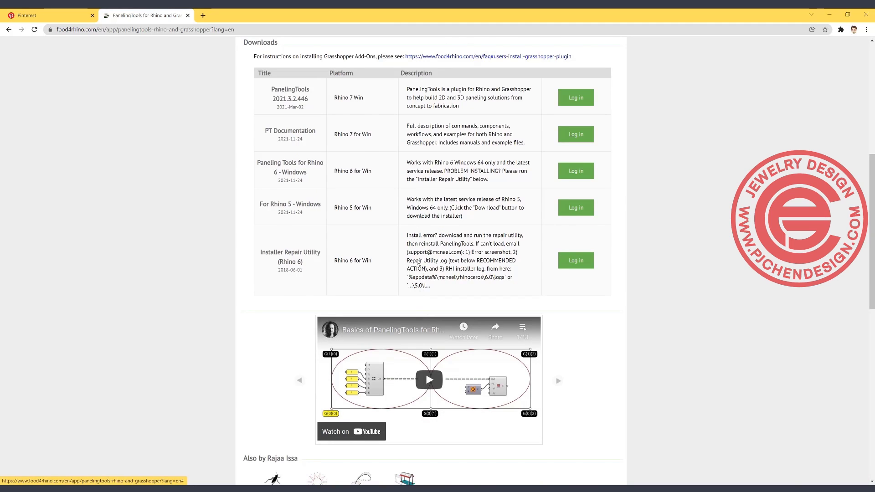
scroll(418, 253, "down", 2)
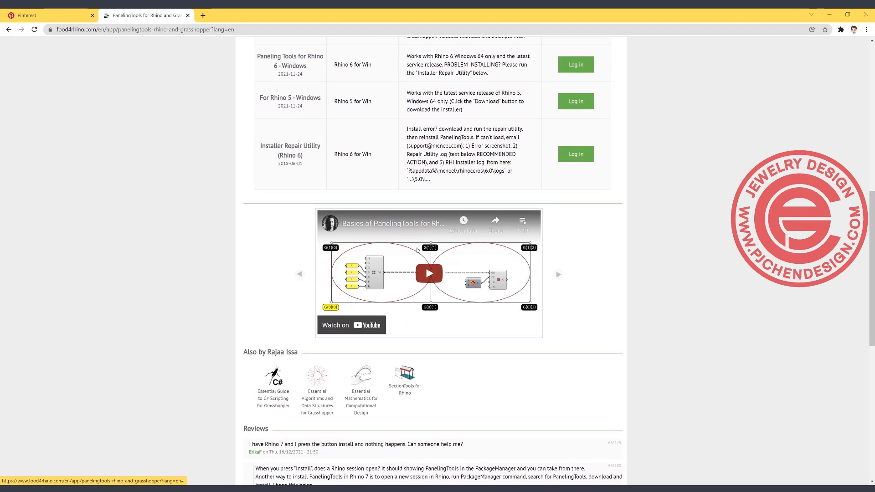
scroll(417, 250, "down", 2)
scroll(417, 250, "up", 4)
scroll(417, 249, "up", 4)
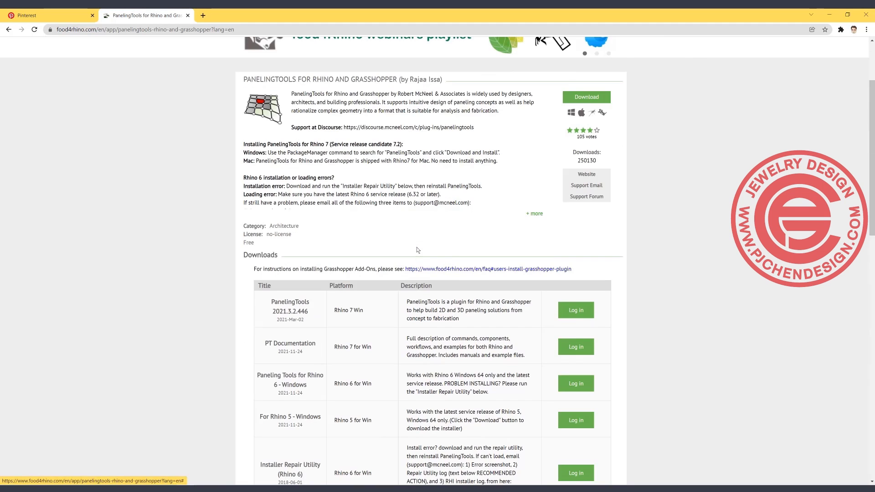
scroll(418, 250, "up", 2)
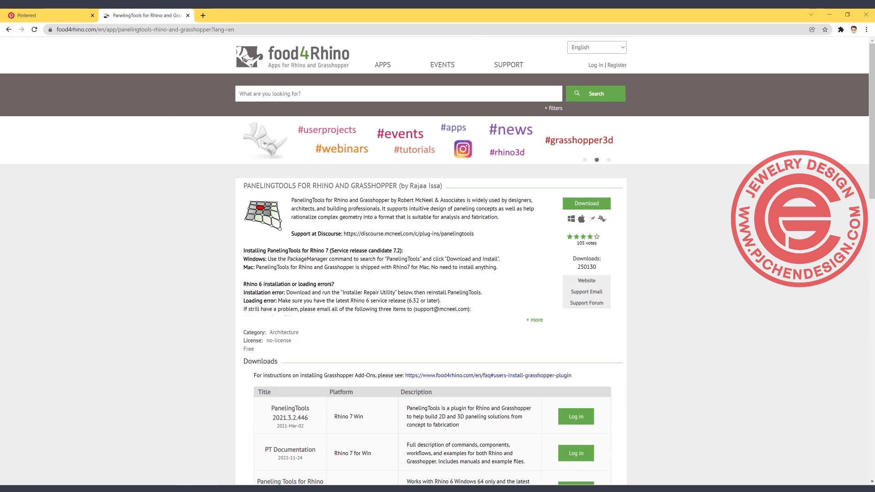
Step: Switch back to Rhino and examine the patterned example models and the available Paneling Tools commands
left_click(209, 489)
right_click_drag(293, 398, 393, 300)
right_click_drag(343, 225, 334, 232)
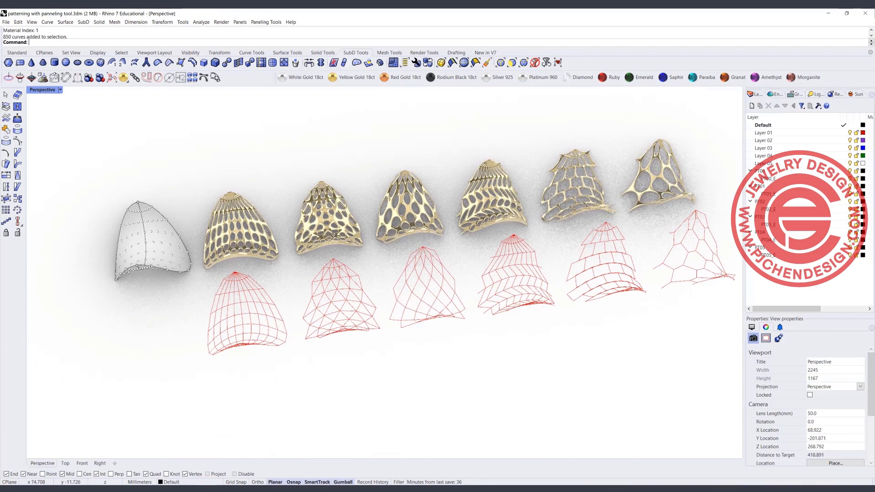
left_click(267, 23)
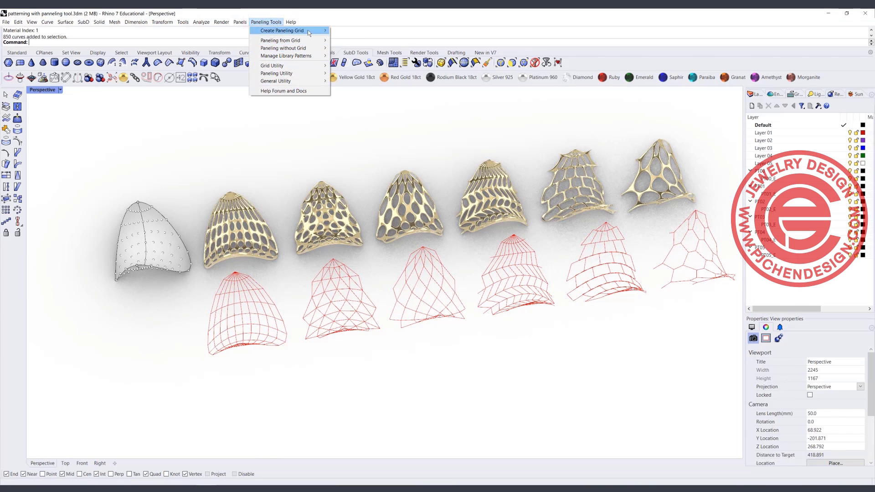
left_click(332, 136)
right_click_drag(332, 137, 332, 160)
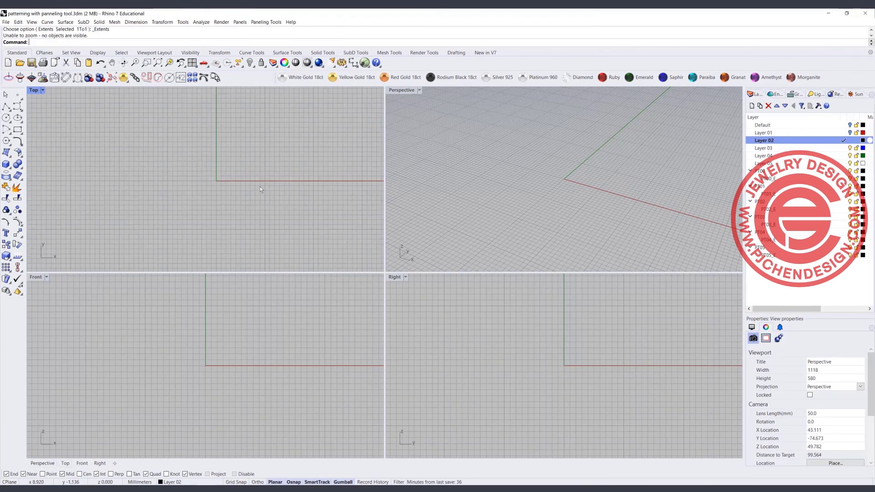
scroll(259, 186, "down", 2)
right_click_drag(241, 193, 214, 196)
right_click_drag(250, 220, 277, 204)
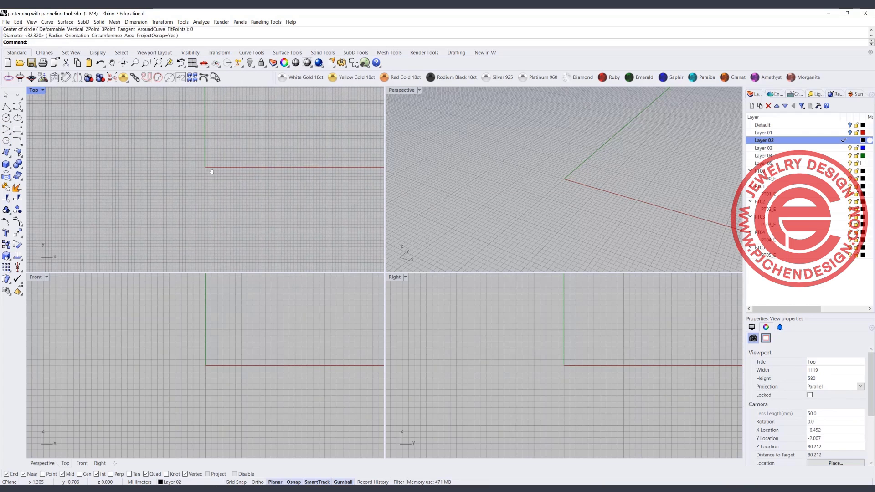
scroll(195, 163, "up", 2)
right_click(192, 163)
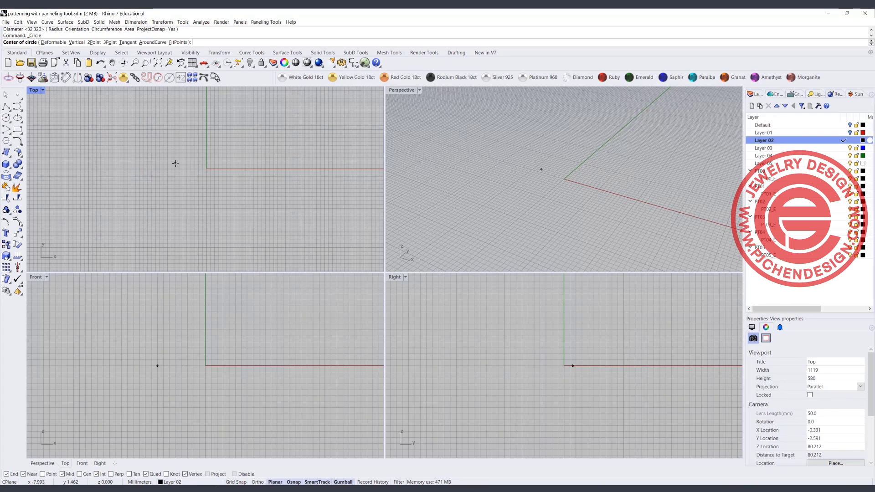
key("Escape")
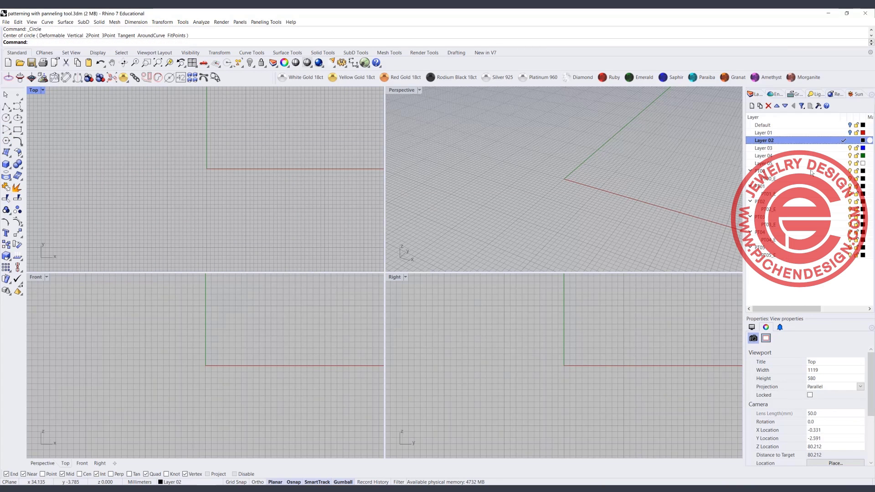
Step: Show the Default and Layer 01 layers to examine the example surface, and hide both layers again
left_click(850, 133)
left_click(849, 125)
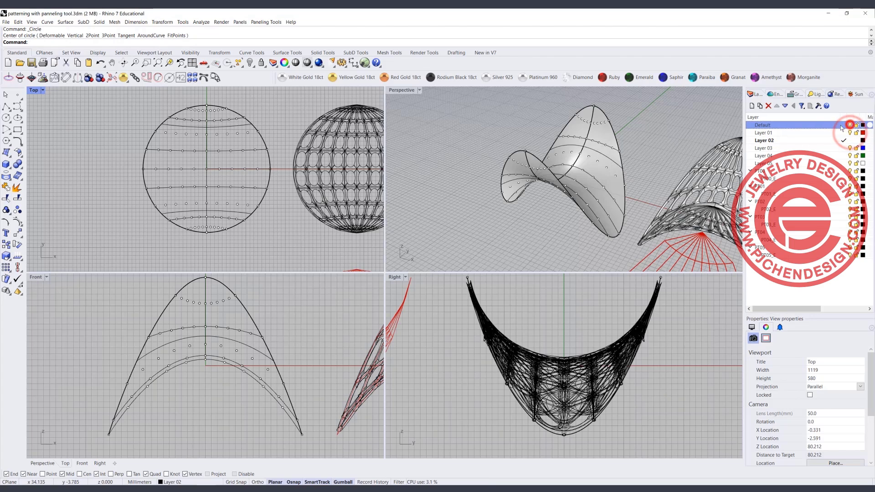
mouse_move(631, 178)
right_mouse_down()
mouse_move(564, 174)
mouse_move(631, 172)
right_mouse_up()
scroll(659, 187, "down", 4)
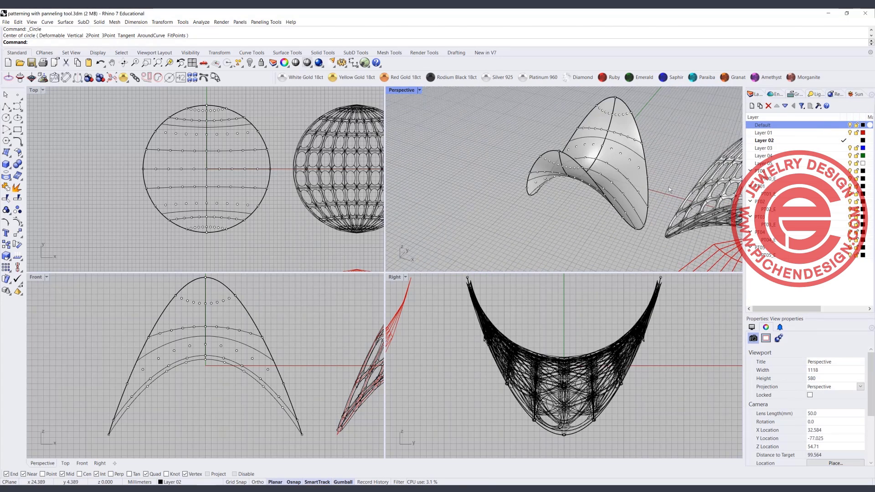
left_click(850, 132)
left_click(849, 125)
Step: Draw an open wavy control-point curve with six points in the Front view, rising first and dipping past the vertical axis
left_click(207, 160)
right_click_drag(206, 160, 164, 163)
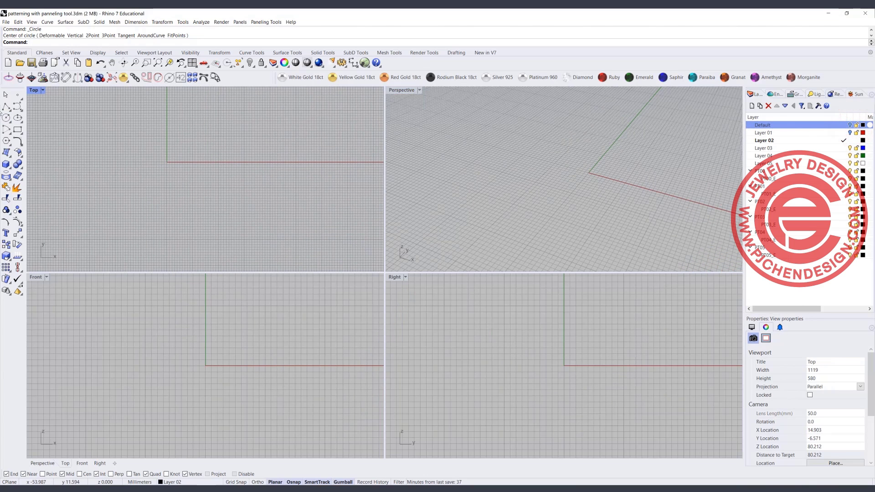
left_click(8, 106)
left_click(134, 374)
left_click(162, 348)
left_click(201, 348)
left_click(247, 377)
left_click(281, 385)
left_click(317, 367)
key("Return")
key("Return")
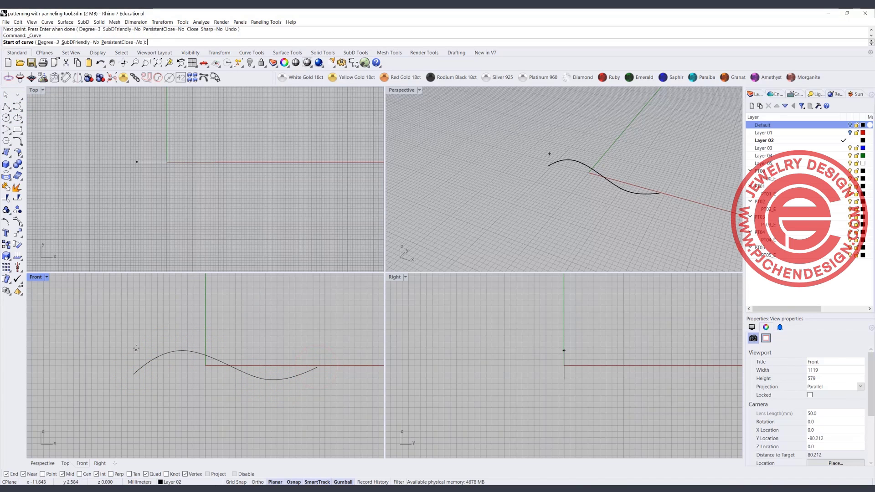
Step: Draw a second control-point curve with seven points in the Front view, dipping first so that it crosses the first curve
left_click(142, 344)
left_click(172, 377)
left_click(203, 388)
left_click(236, 385)
left_click(266, 357)
left_click(289, 352)
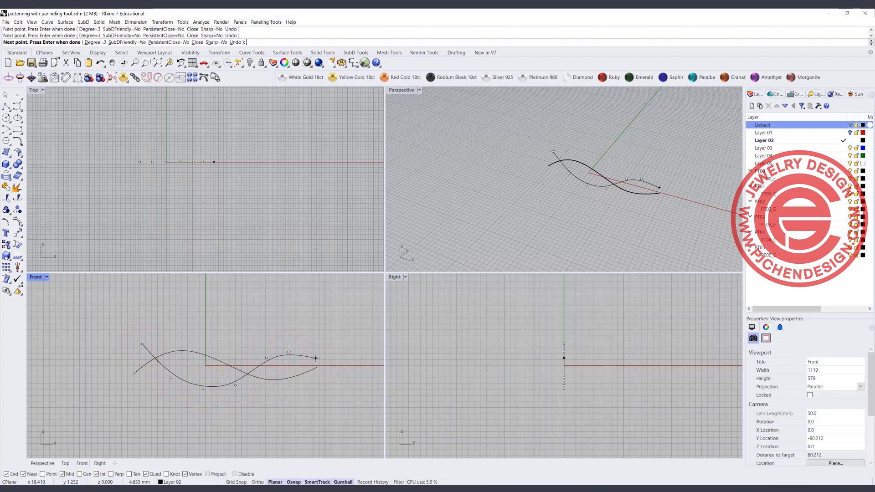
key("Return")
Step: Move the second curve back along the Y axis, away from the first, and maximize the Perspective view
right_click_drag(591, 226, 565, 258)
left_click(610, 196)
left_click_drag(576, 160, 608, 151)
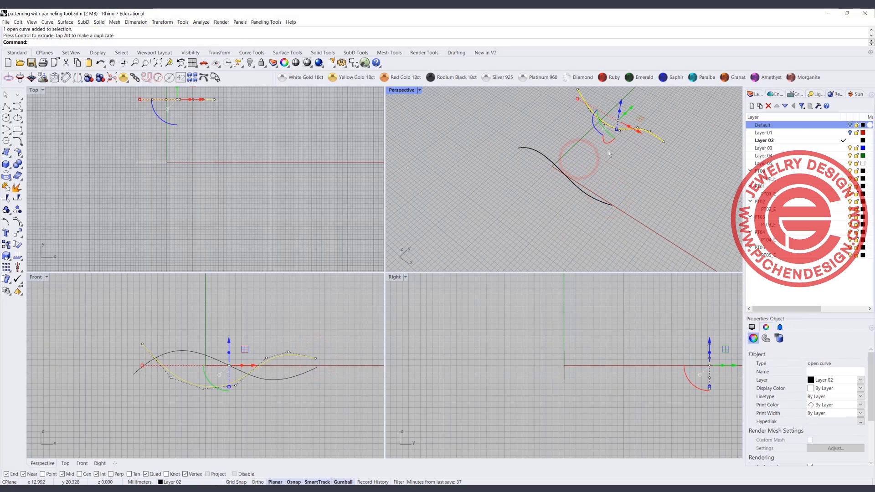
double_click(403, 94)
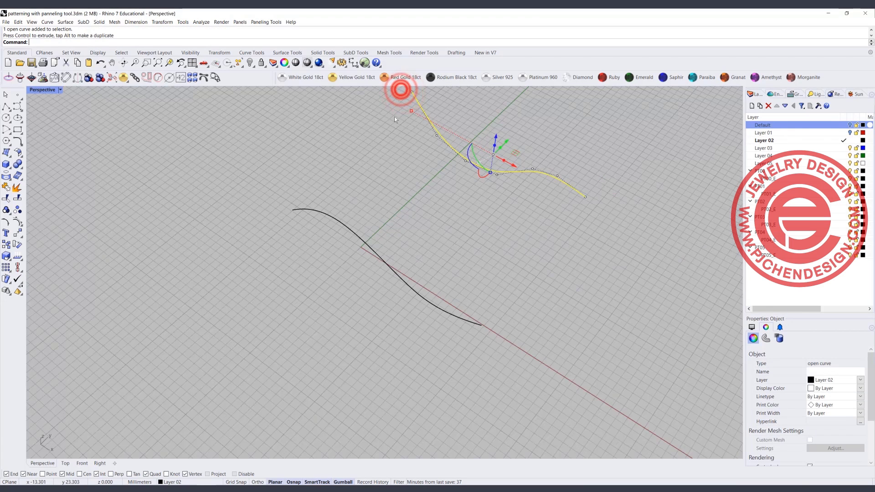
left_click(74, 135)
Step: Loft a surface between the two curves with the Normal style and no simplification
left_click(6, 153)
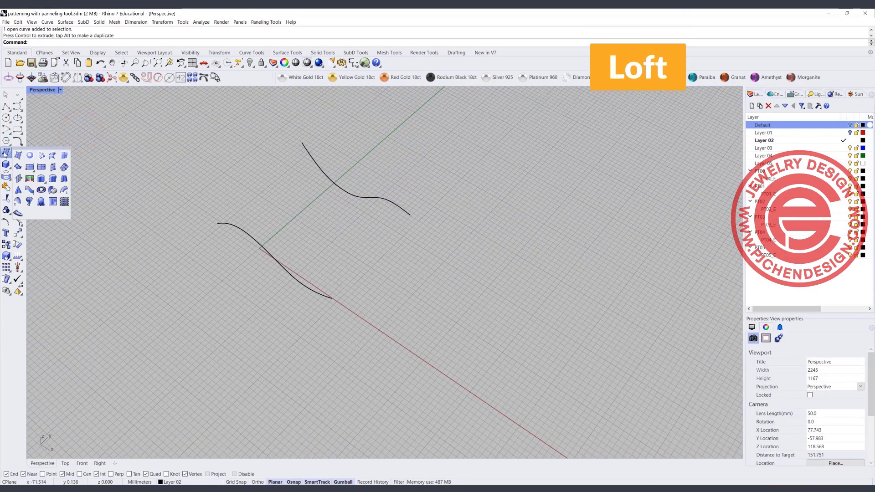
left_click(64, 167)
left_click(274, 256)
left_click(365, 199)
right_click(404, 266)
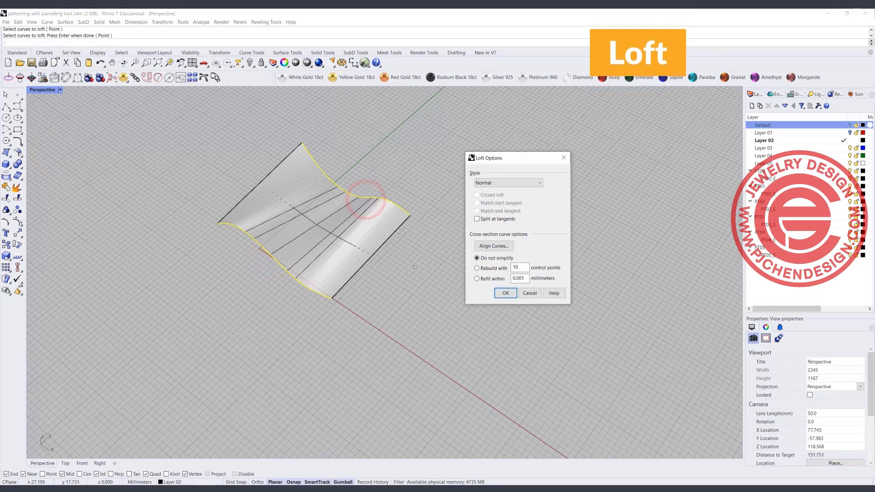
left_click(505, 292)
Step: Create a grouped paneling grid on the lofted surface by Surface Domain Number, with 10 spans in U and 10 in V
right_click_drag(328, 248, 261, 266)
scroll(299, 279, "down", 2)
left_click(264, 23)
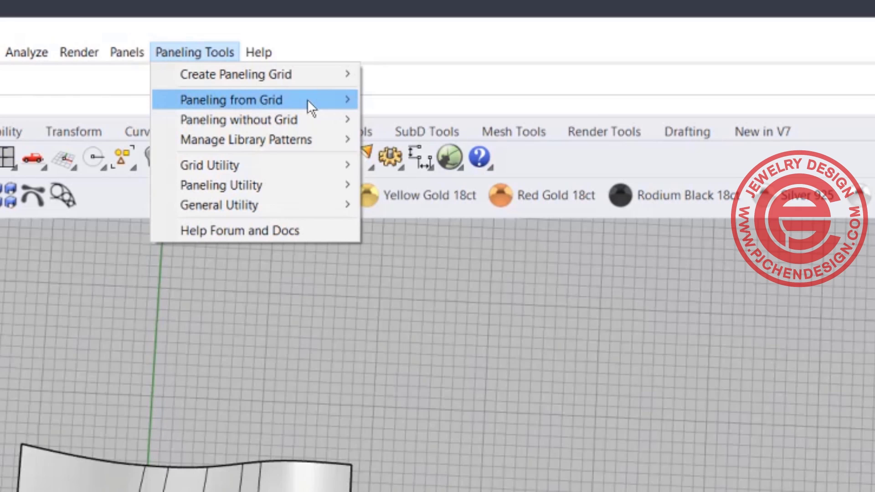
mouse_move(309, 40)
mouse_move(314, 75)
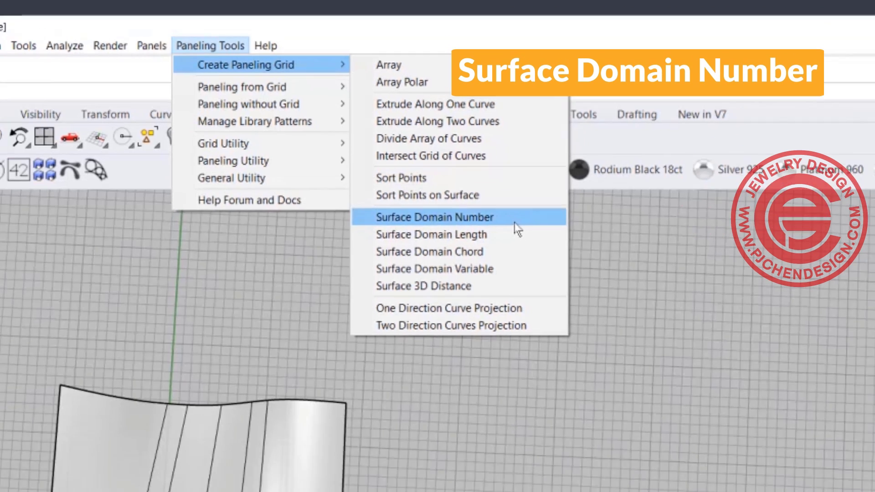
left_click(547, 260)
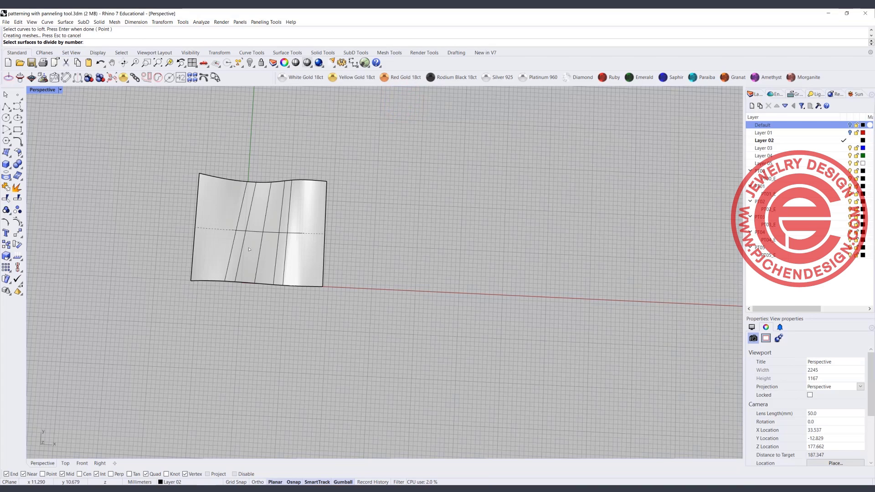
left_click(239, 204)
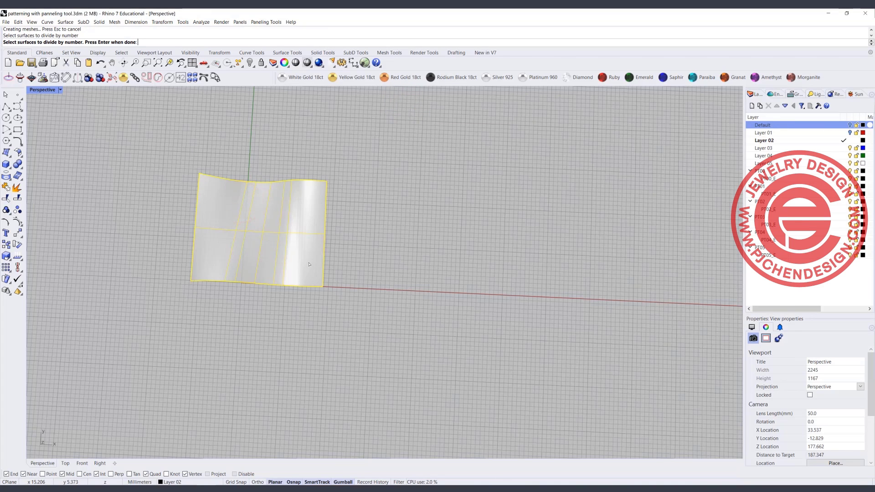
key("Return")
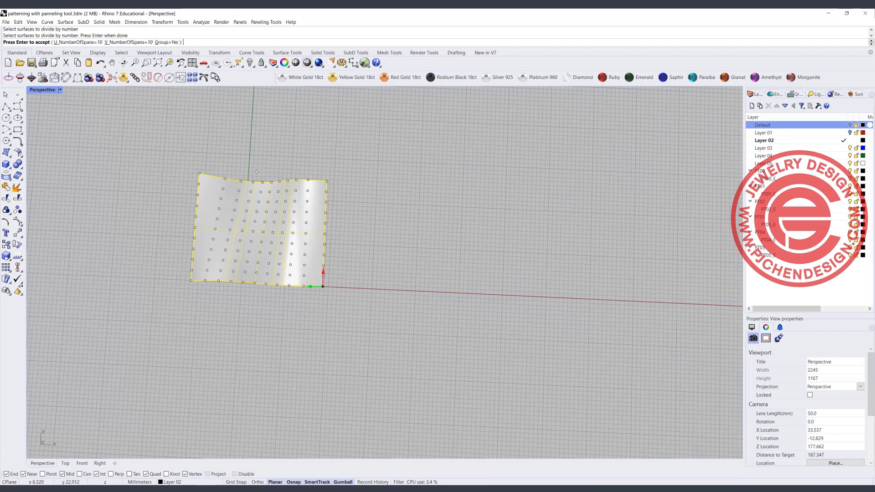
key("Return")
Step: Move the lofted surface together with its grid points along the X axis, clear of the two original curves
right_click_drag(288, 248, 273, 264)
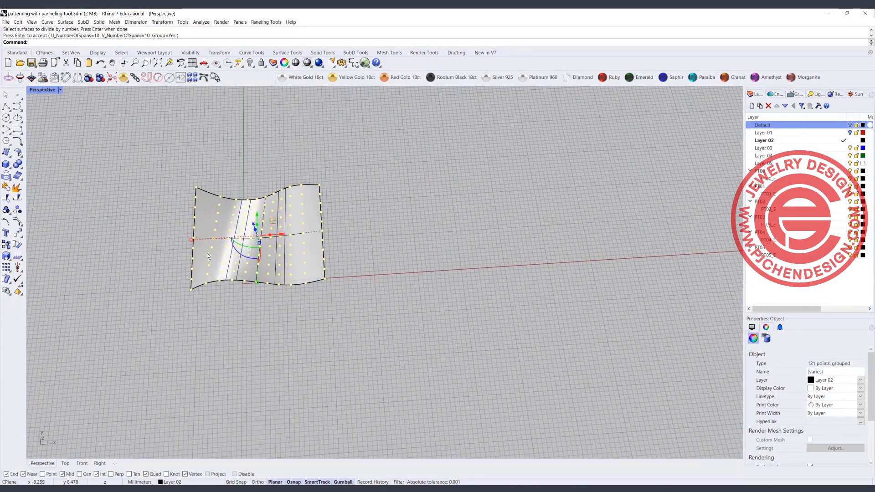
right_click_drag(204, 256, 212, 223)
right_click_drag(234, 179, 199, 144)
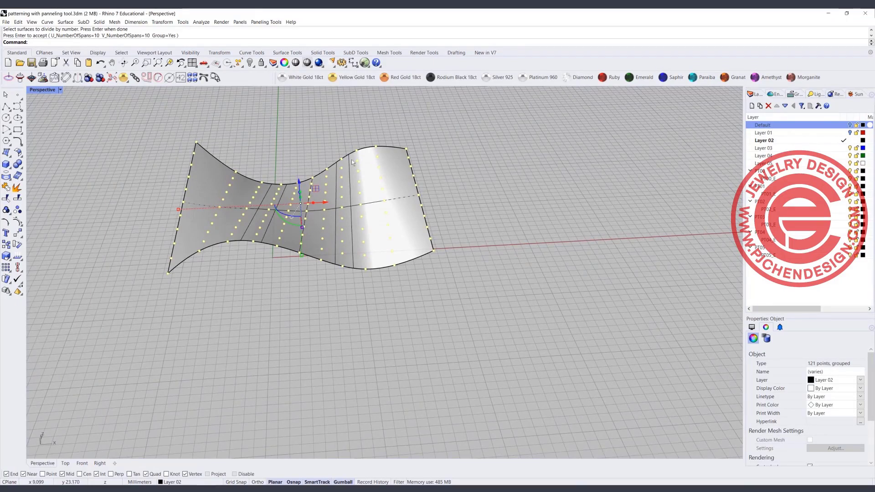
scroll(369, 163, "down", 4)
right_click_drag(369, 164, 340, 182)
right_click_drag(339, 182, 349, 189)
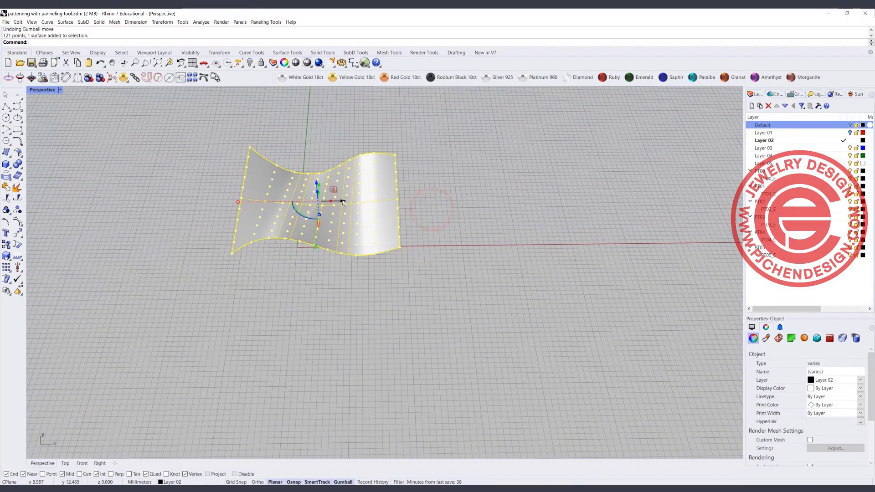
left_click_drag(341, 201, 543, 216)
Step: Rebuild the two original curves with 8 points and degree 3, and turn on their control points
right_click_drag(313, 163, 328, 304)
left_click_drag(328, 303, 308, 151)
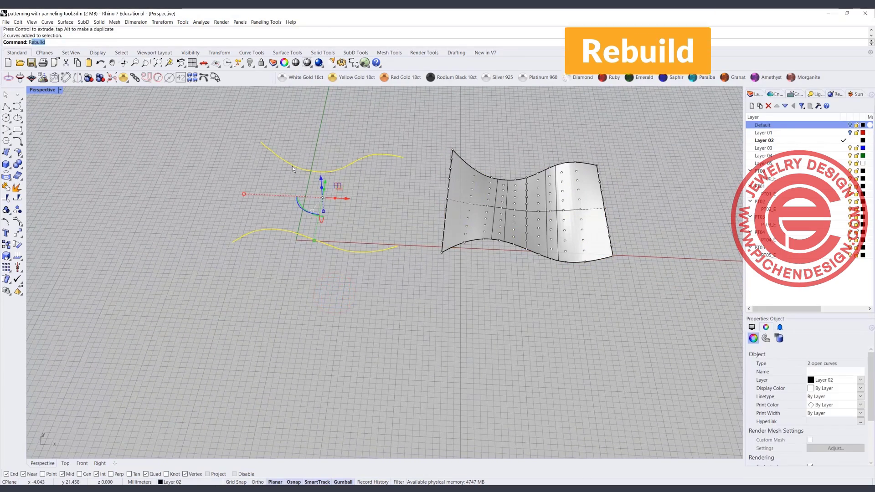
type("Reb")
key("Return")
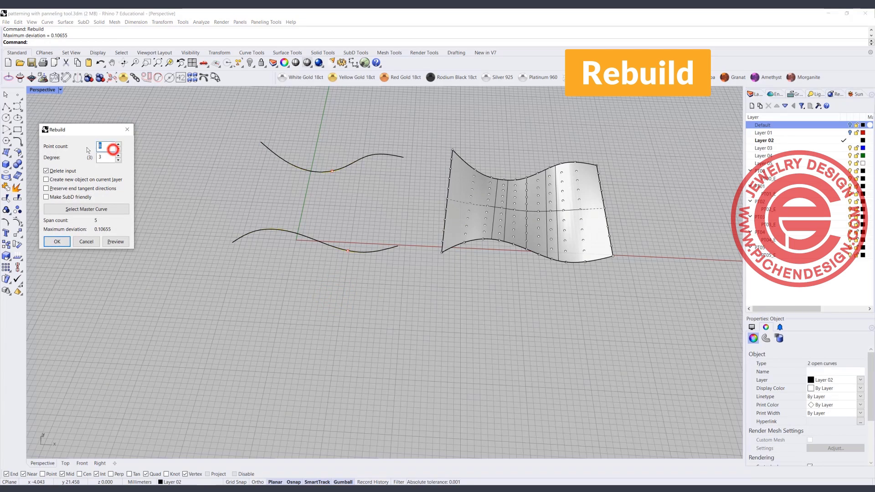
key("Return")
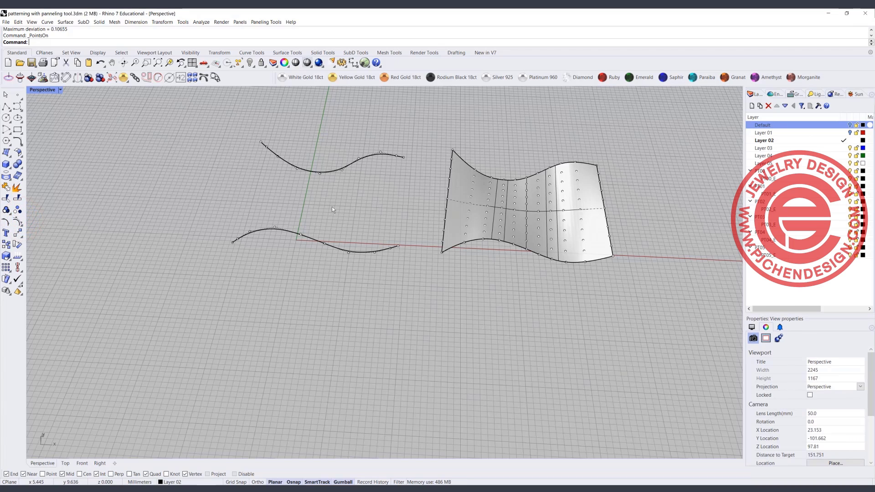
left_click(155, 157)
Step: Loft a new surface between the two rebuilt curves, keeping the Normal style and the Do not simplify option
left_click(10, 157)
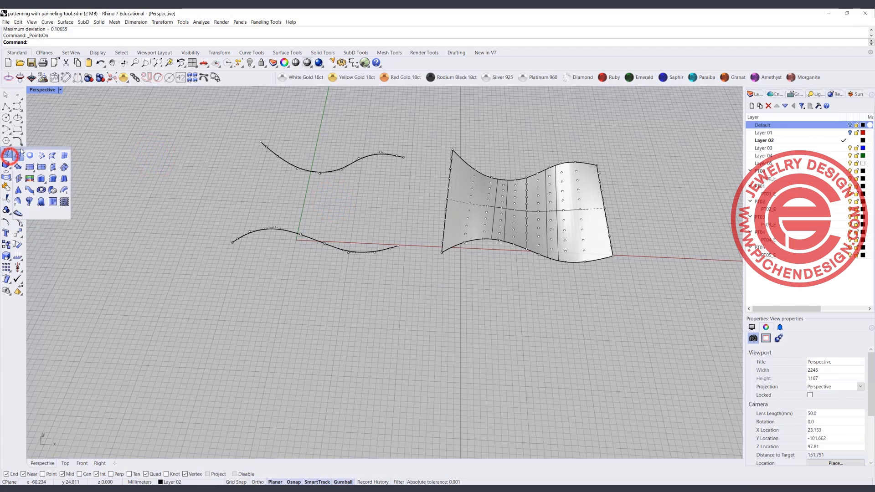
left_click(53, 152)
left_click(321, 244)
left_click(332, 171)
key("Return")
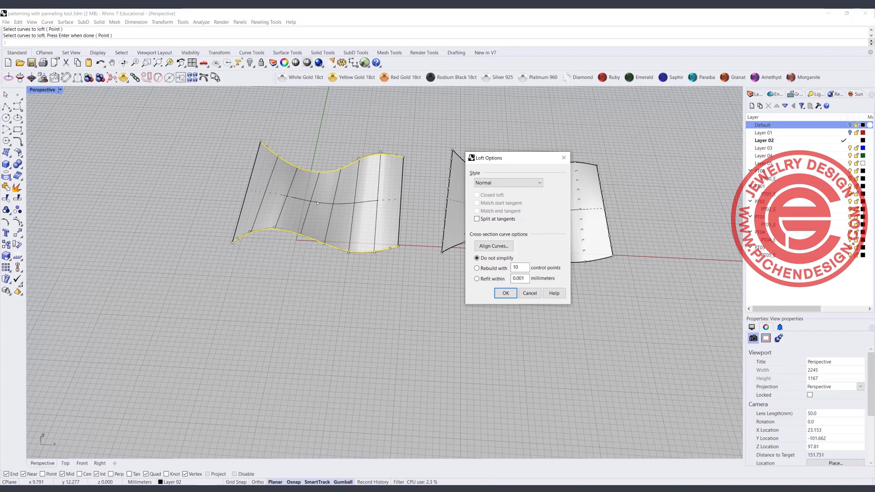
left_click(505, 294)
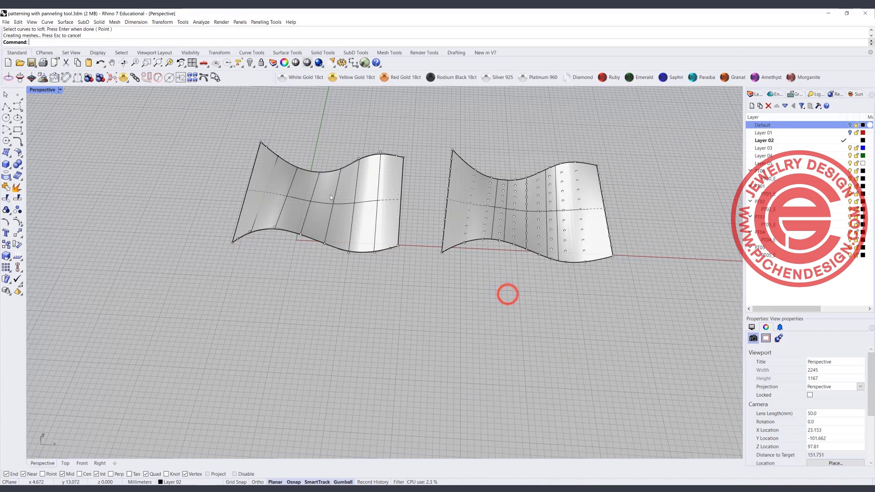
Step: Create a grouped Surface Domain Number paneling grid on the new lofted surface, with 10 spans in U and 10 in V
left_click(342, 197)
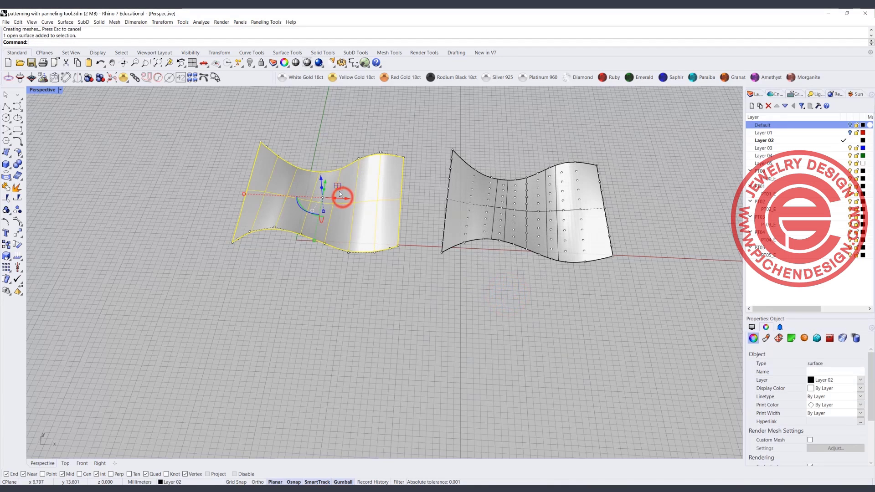
left_click(262, 22)
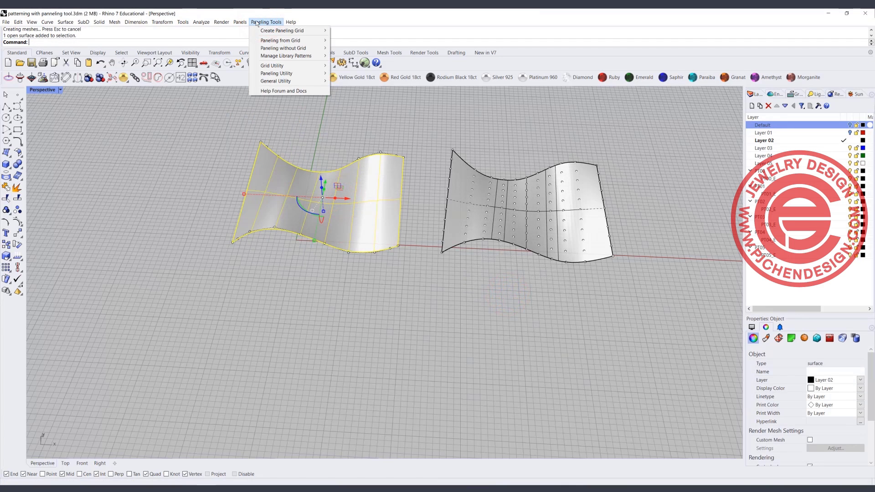
mouse_move(268, 31)
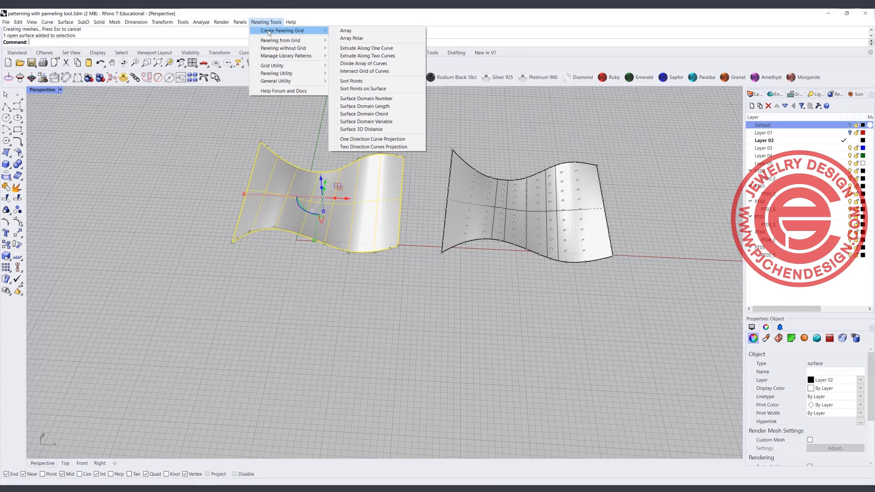
left_click(394, 99)
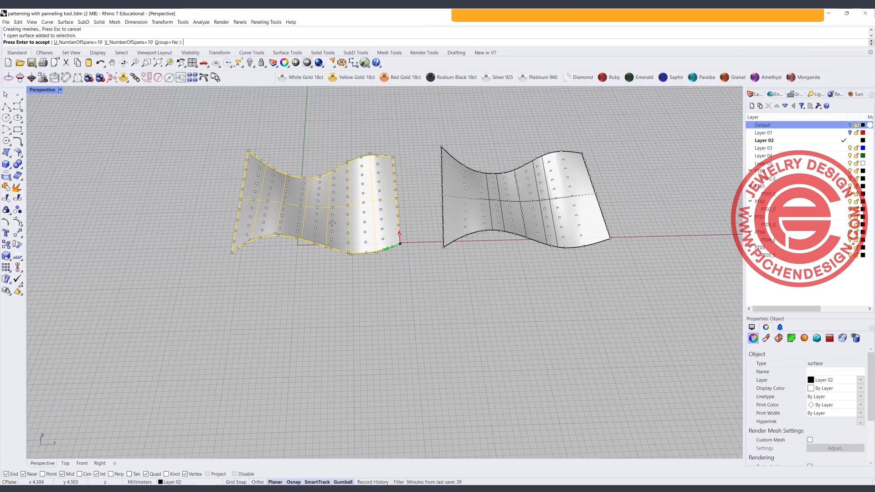
right_click_drag(333, 223, 327, 236)
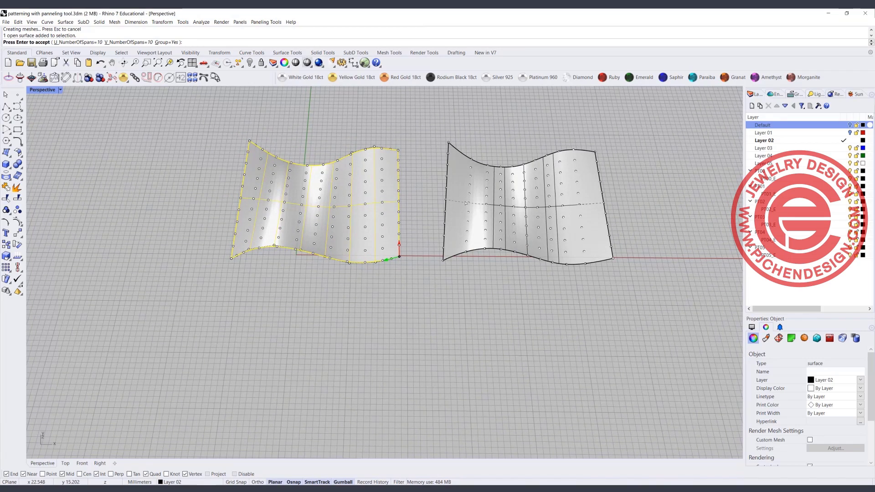
right_click_drag(508, 211, 461, 199)
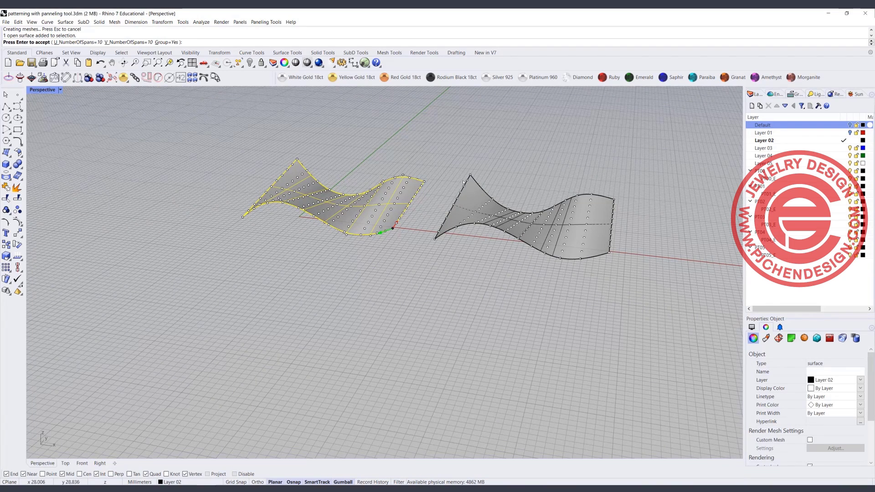
scroll(494, 206, "up", 3)
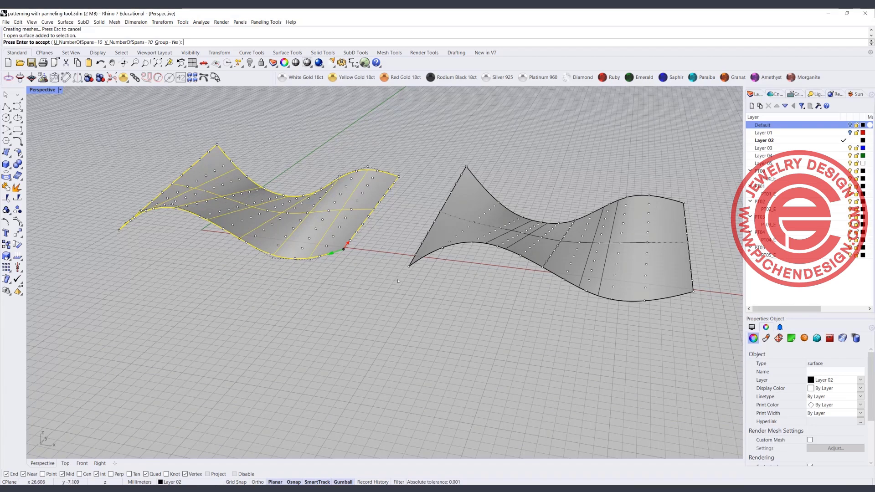
right_click_drag(437, 272, 422, 292)
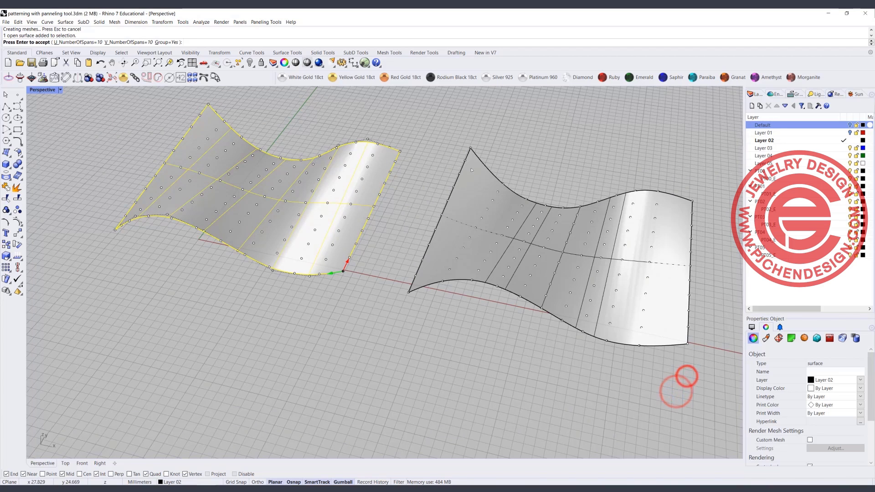
key("Return")
Step: Delete the earlier lofted surface together with its grid points, keeping only the surface lofted from the rebuilt curves
left_click_drag(703, 375, 575, 228)
key("Delete")
right_click_drag(274, 192, 312, 192)
scroll(310, 232, "up", 4)
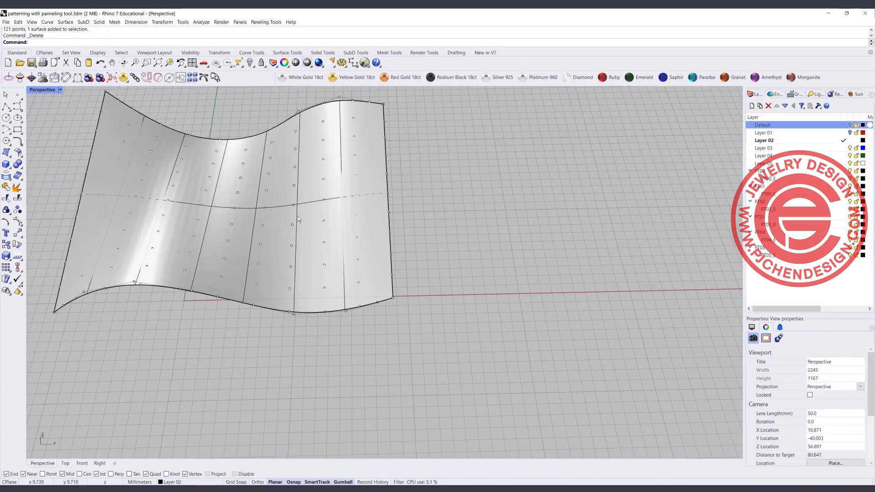
Step: Panel the surface's point grid with Panel 2D Grid, using the surface as base, the Box pattern, Straight shape and edges only
left_click(233, 22)
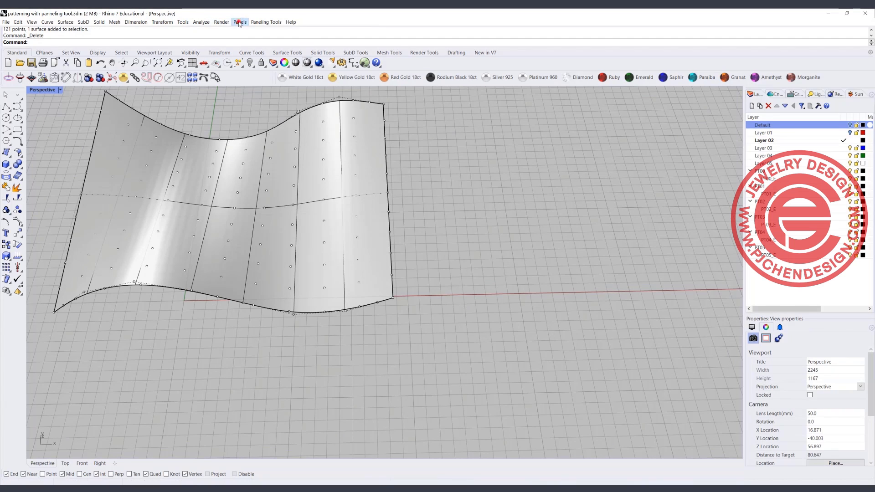
mouse_move(250, 23)
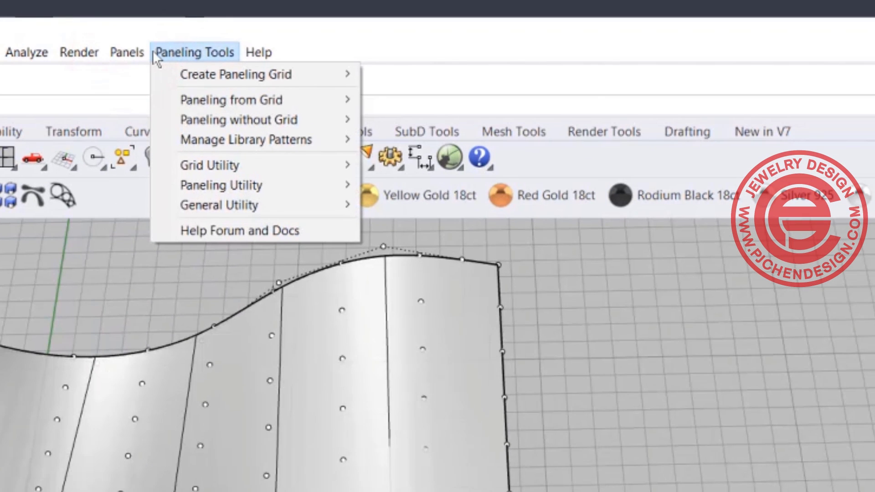
mouse_move(218, 97)
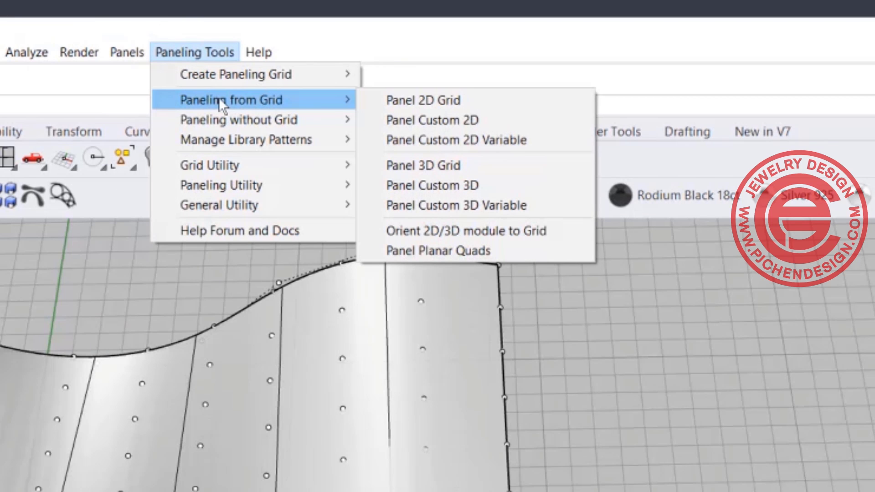
left_click(407, 99)
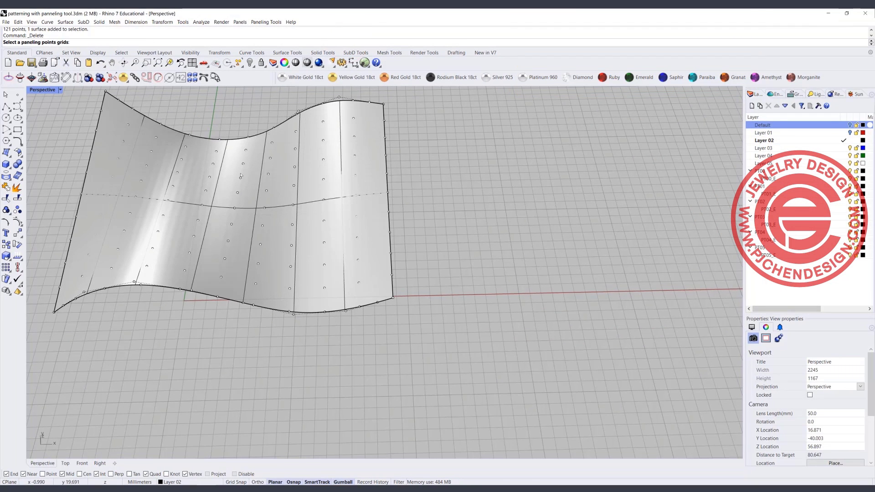
left_click(323, 221)
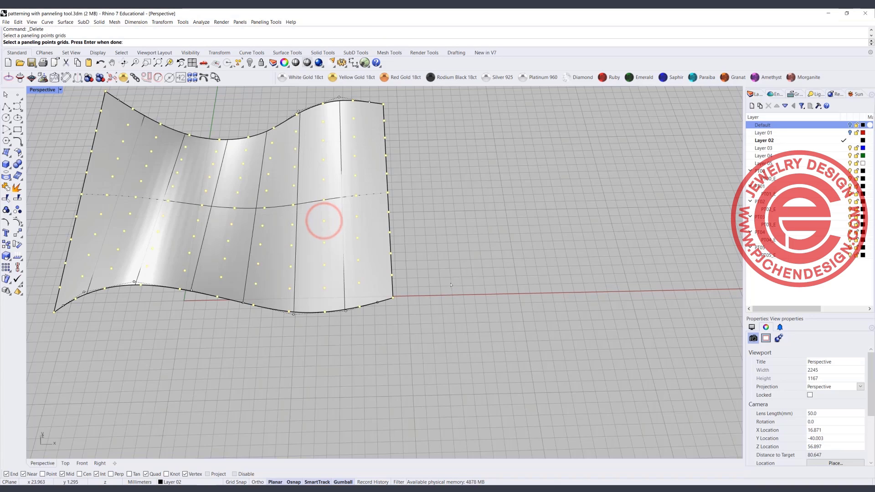
key("Return")
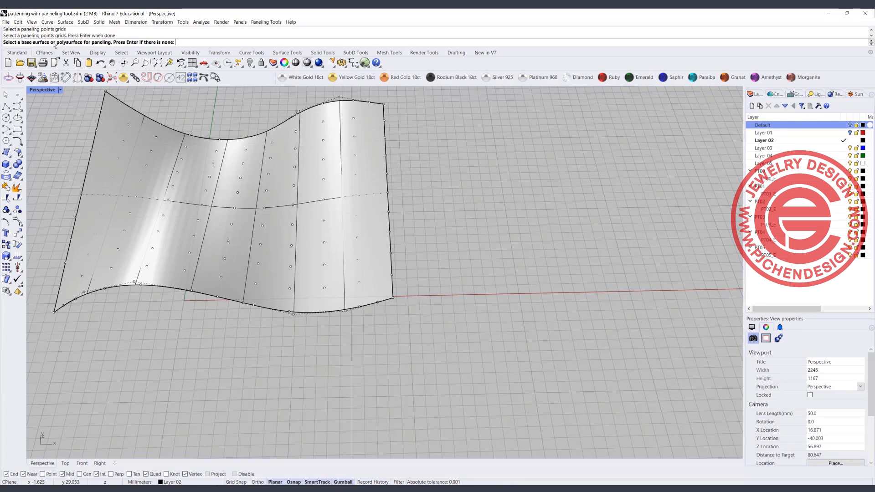
left_click(163, 146)
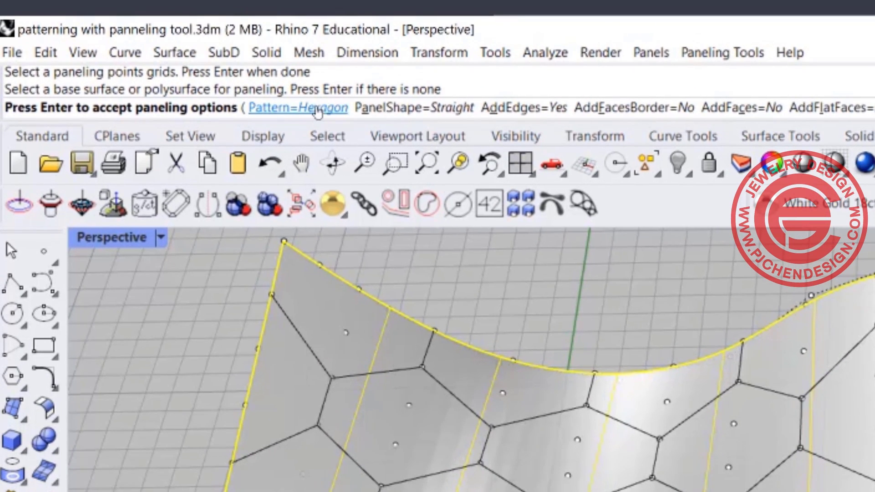
left_click(303, 109)
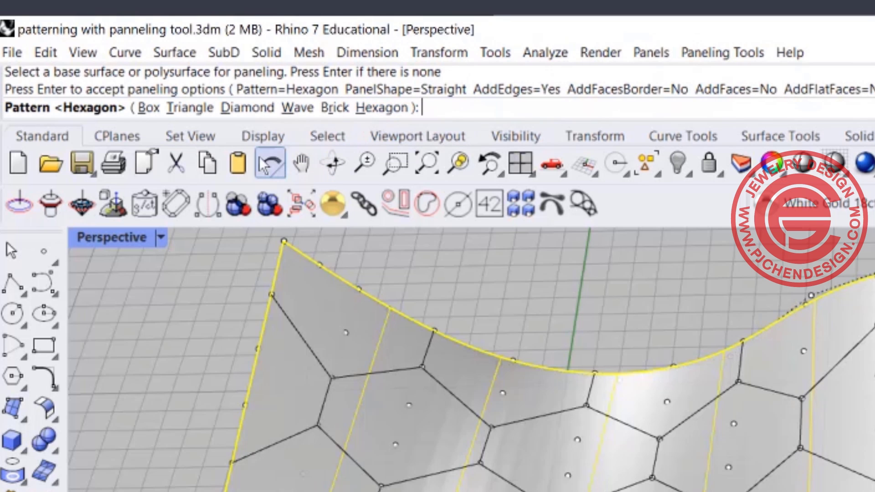
left_click(148, 109)
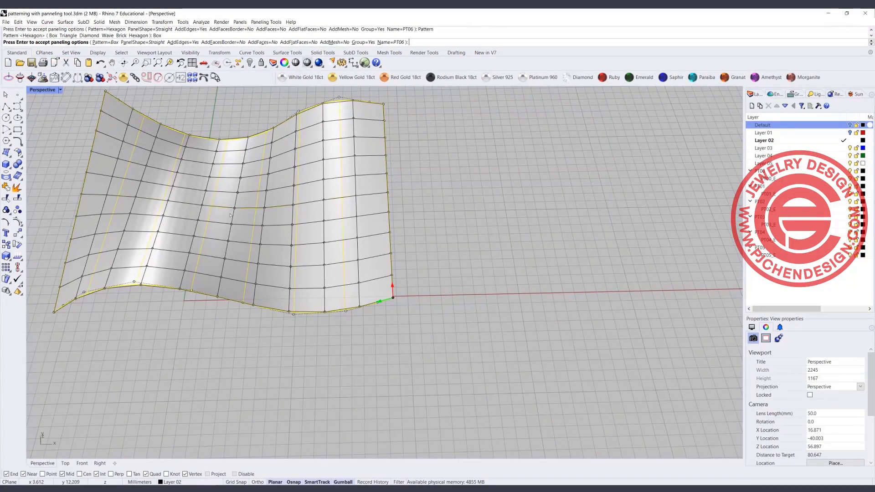
scroll(228, 230, "down", 4)
key("Return")
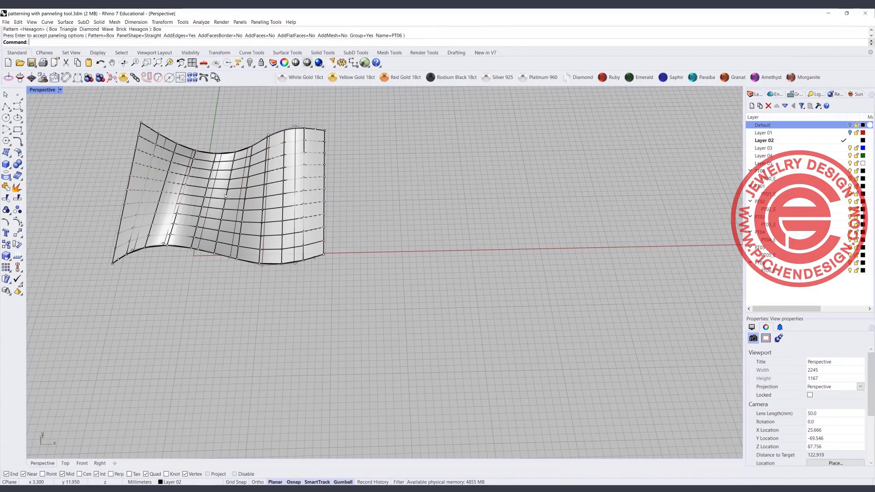
Step: Move the grouped box-pattern curves along the X axis, clear of the lofted surface
left_click(276, 196)
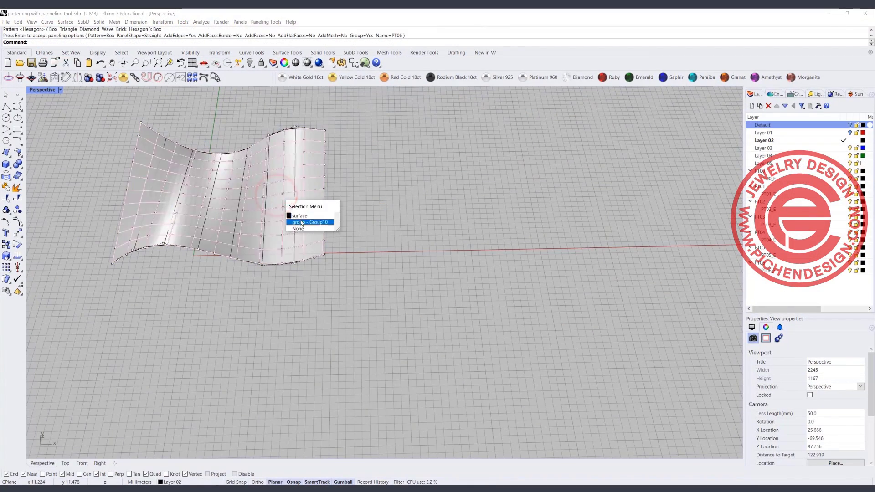
left_click(301, 223)
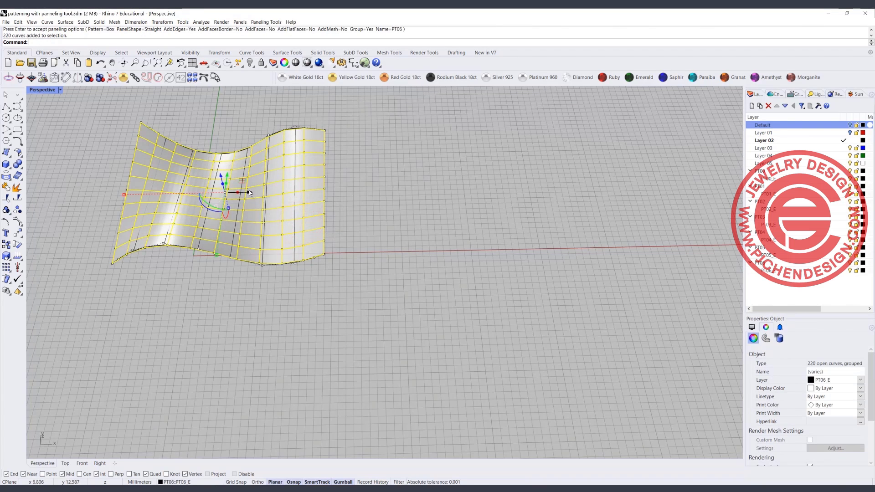
left_click_drag(248, 192, 510, 216)
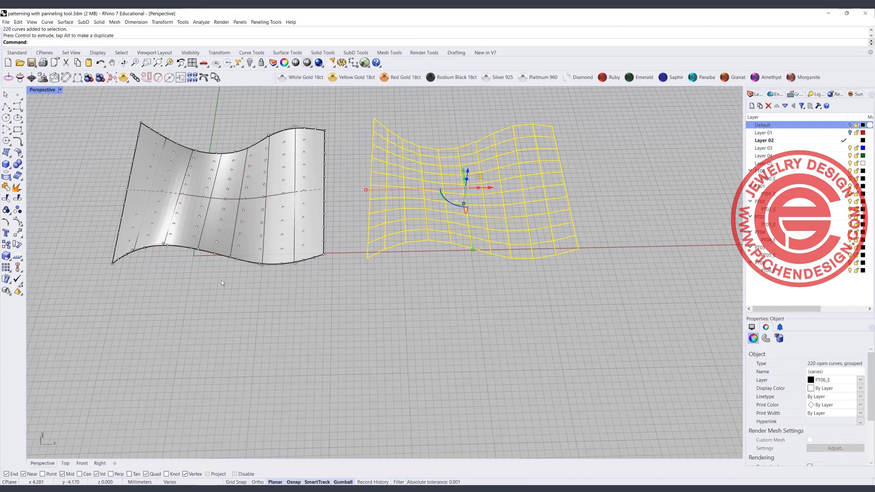
left_click(221, 283)
Step: Panel the same point grid and base surface again with Panel 2D Grid, using the Triangle pattern with Straight grouped edges
key("Return")
left_click(166, 183)
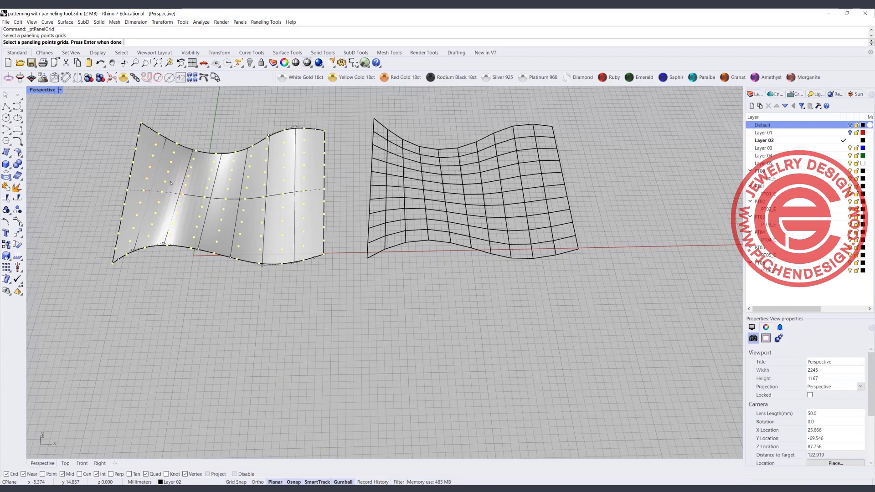
key("Return")
left_click(175, 182)
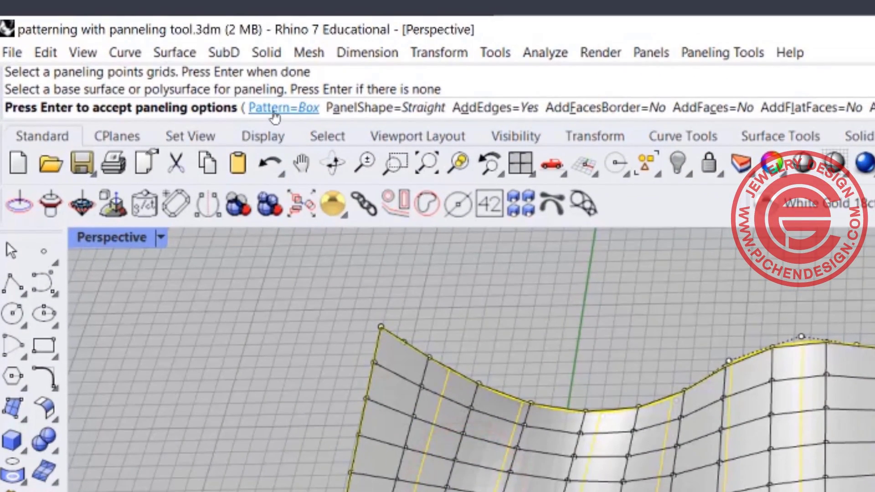
left_click(274, 109)
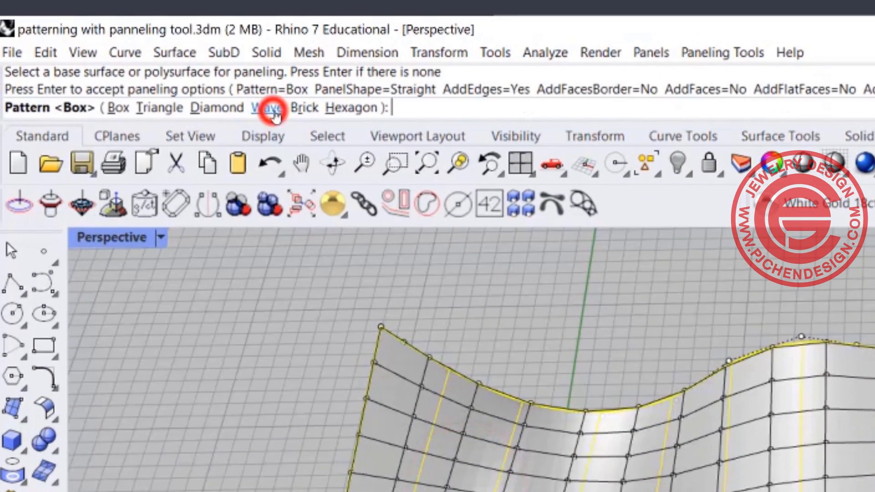
left_click(165, 108)
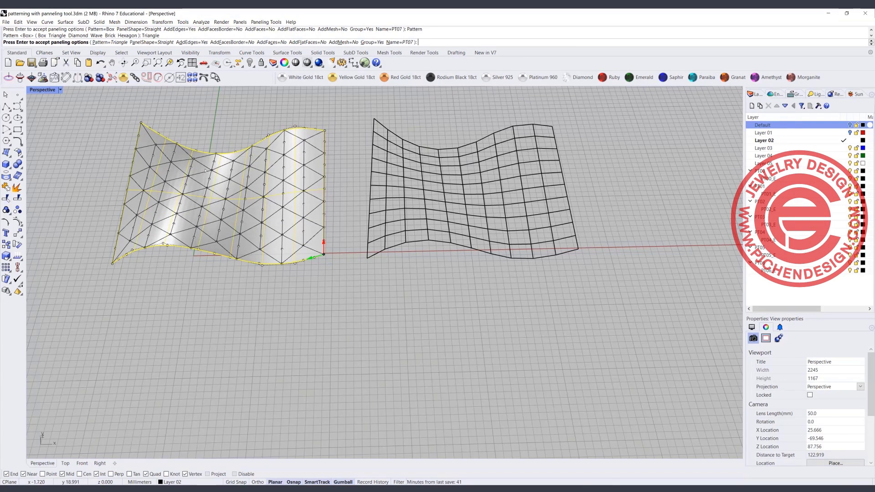
scroll(262, 164, "down", 3)
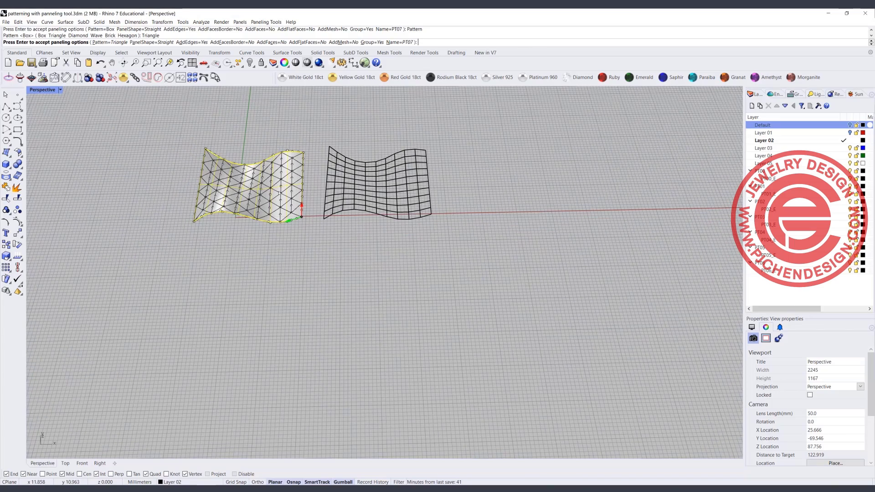
right_click_drag(280, 193, 210, 207, "shift")
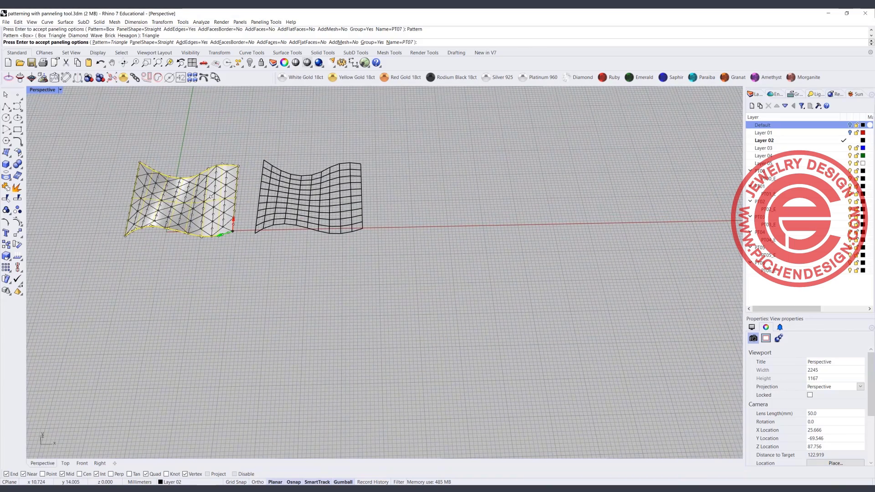
right_click(242, 226)
key("Return")
Step: Move the grouped triangle-pattern curves about 72 mm along the X axis, beyond the box-pattern curves
left_click(231, 196)
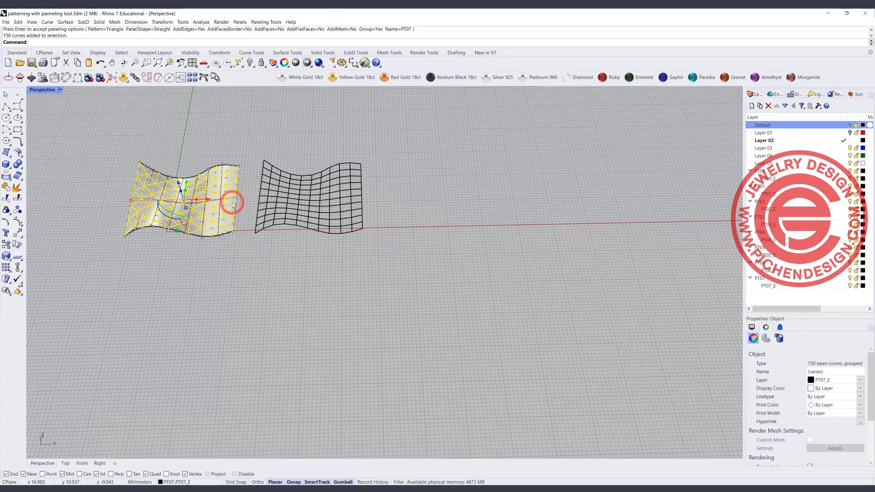
left_click_drag(211, 200, 457, 196)
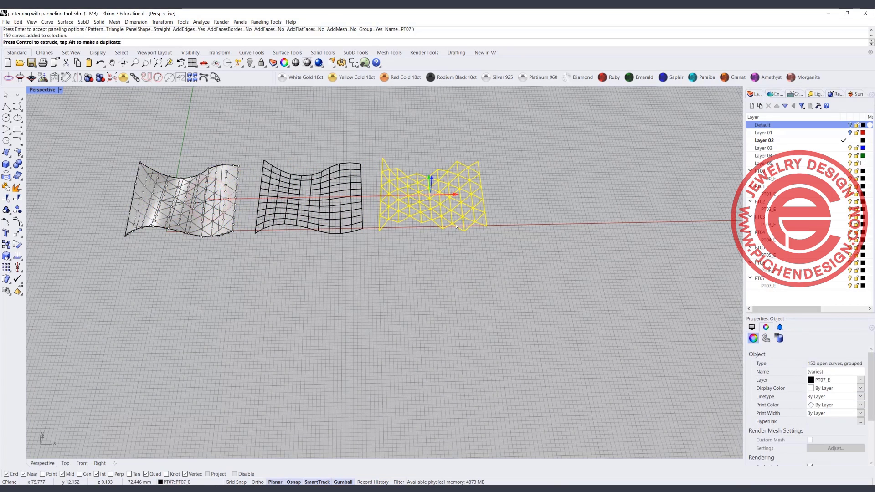
left_click(305, 291)
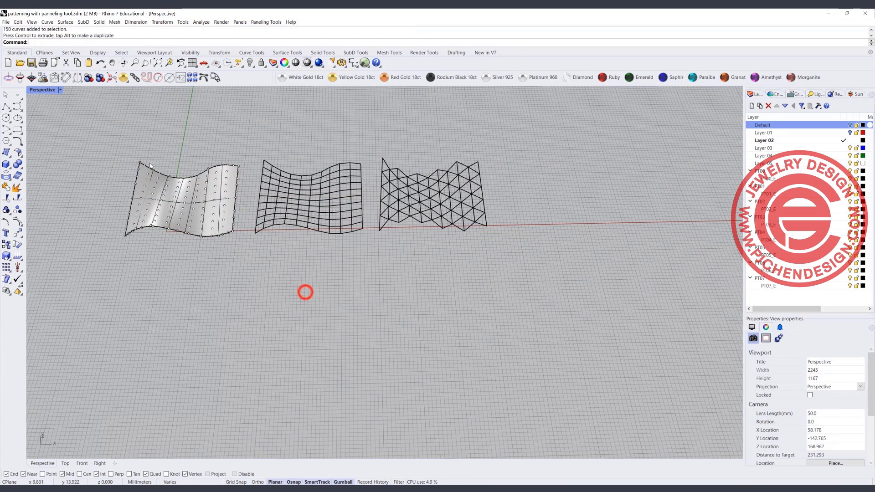
Step: Panel the surface's point grid with Panel 2D Grid, using the surface as base and the Diamond pattern with Straight grouped edges
key("Return")
scroll(182, 191, "up", 3)
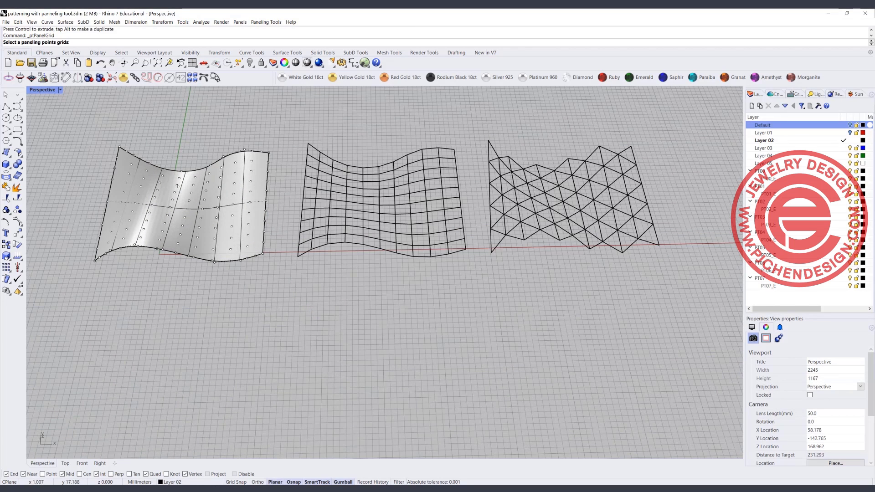
left_click(178, 185)
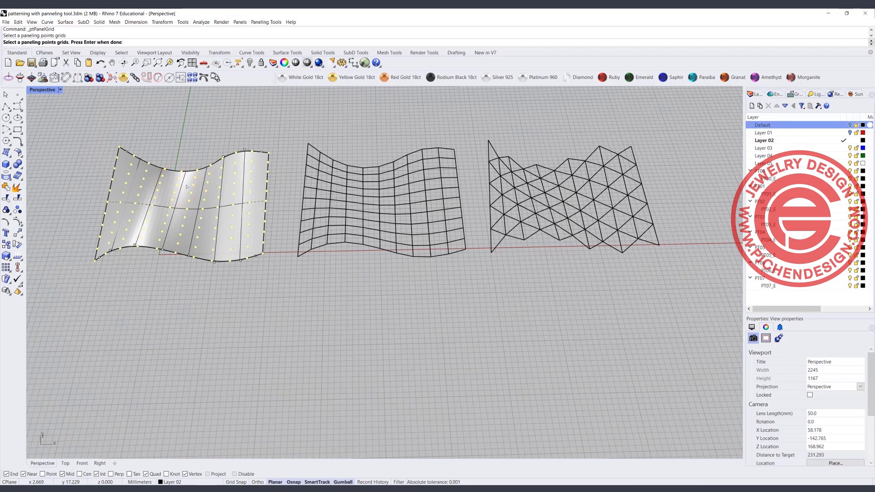
key("Return")
left_click(187, 185)
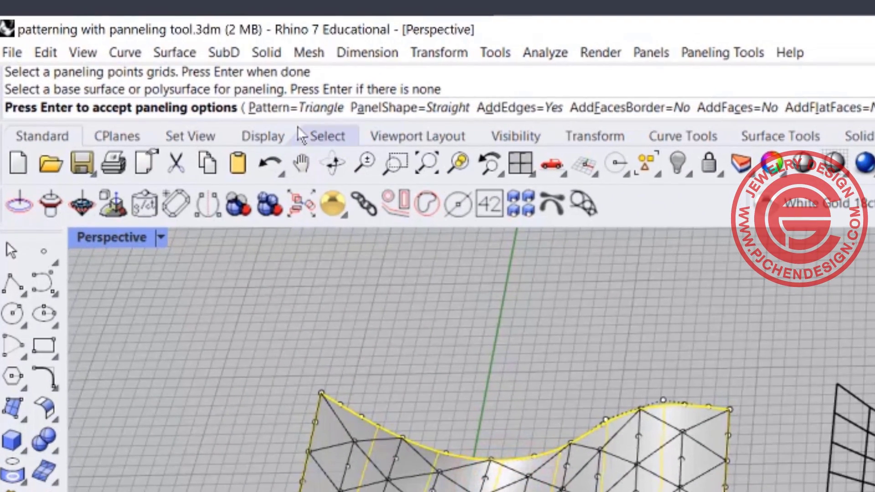
left_click(270, 96)
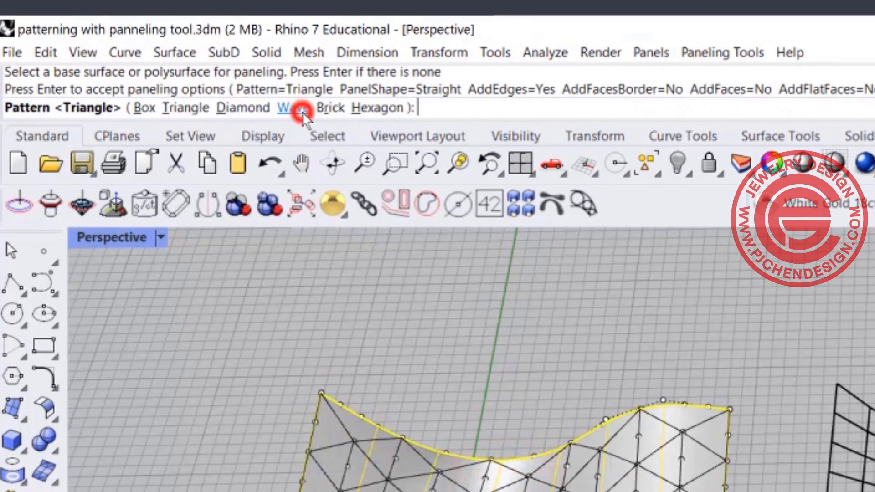
left_click(236, 111)
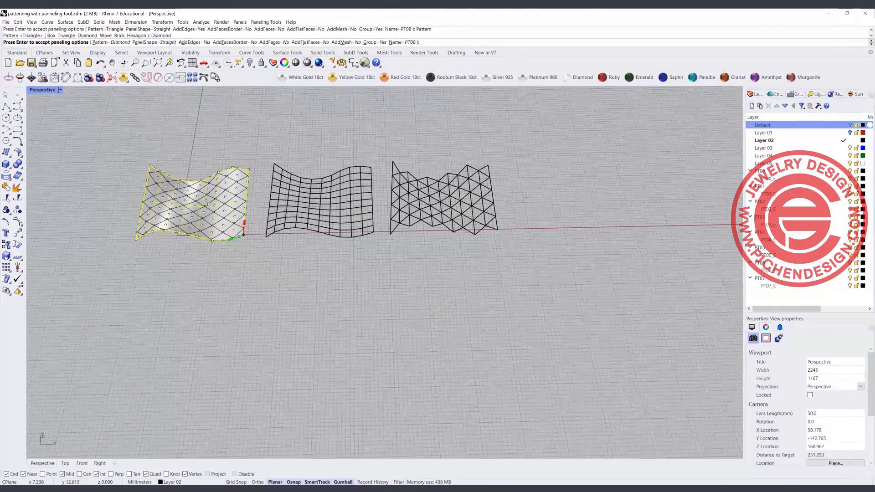
key("Return")
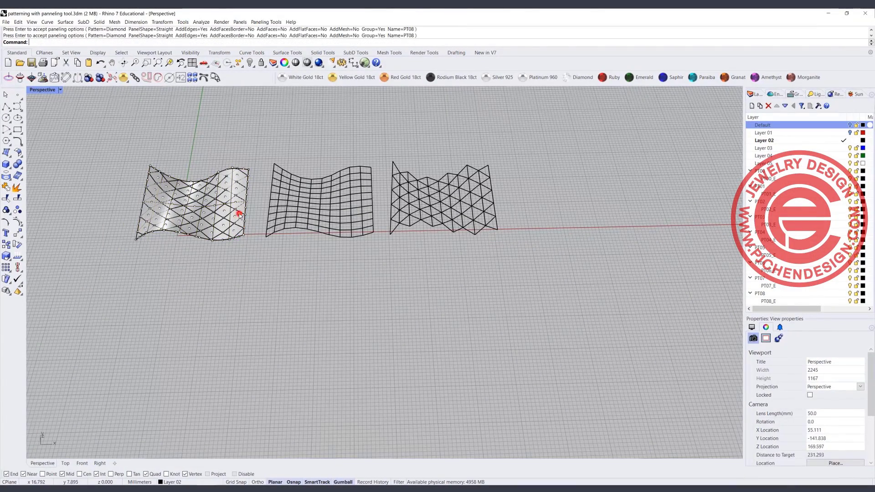
Step: Move the grouped diamond-pattern curves along the X axis, beyond the triangle-pattern curves
left_click_drag(220, 201, 575, 230)
left_click(446, 291)
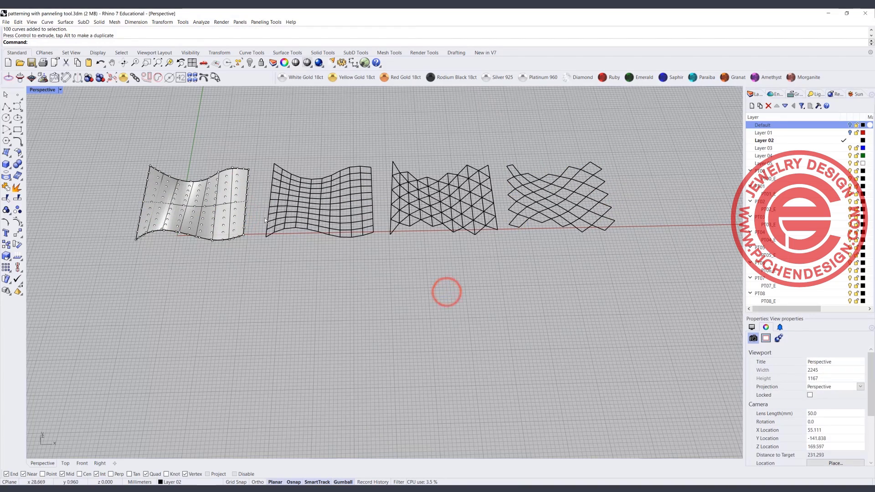
scroll(193, 230, "up", 4)
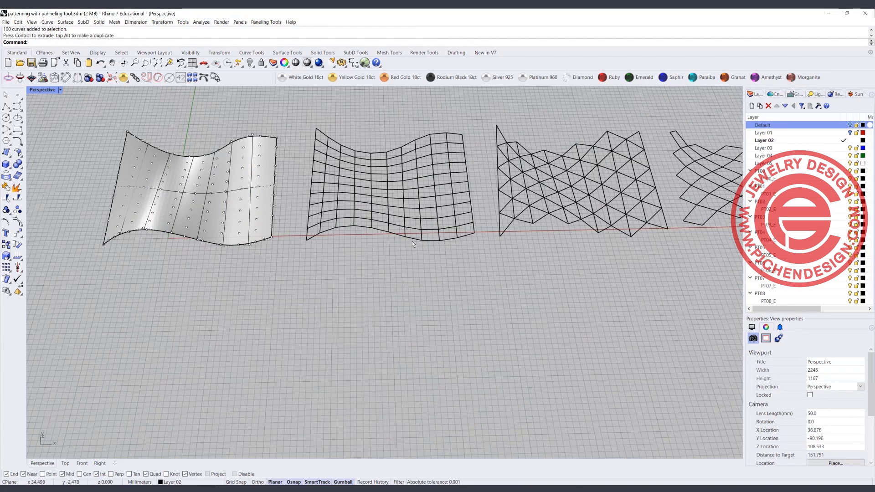
scroll(594, 228, "down", 2)
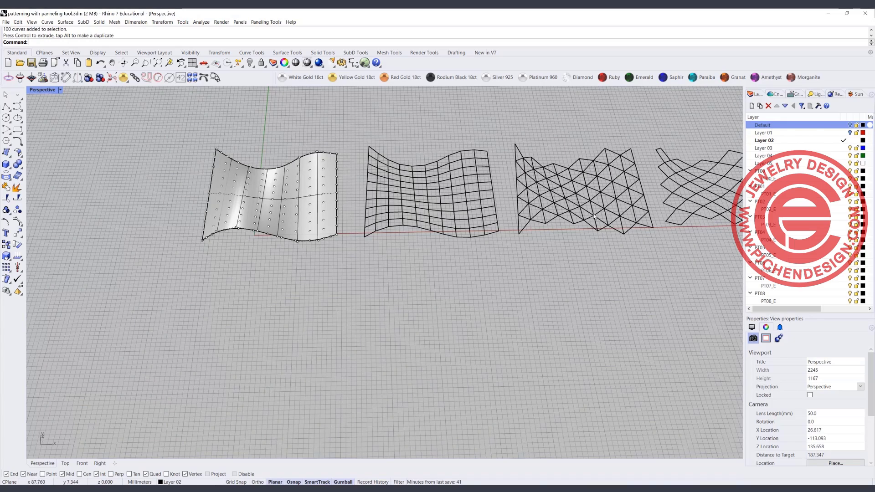
scroll(539, 217, "down", 2)
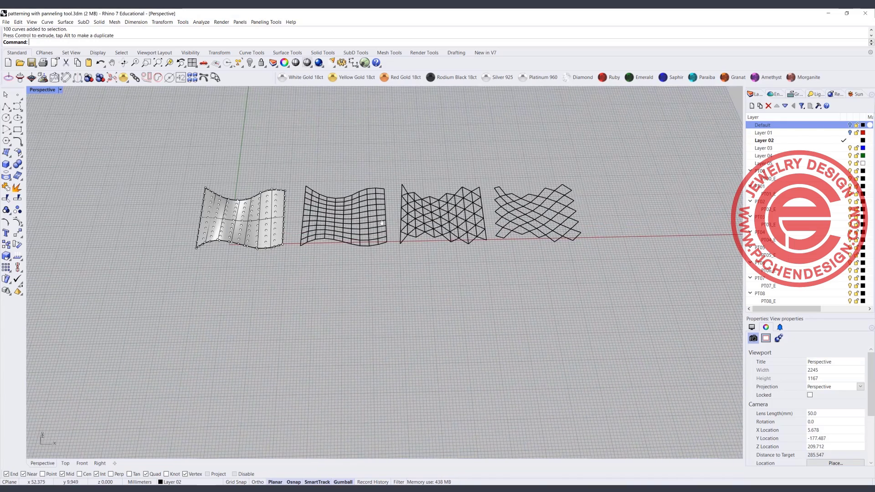
right_click_drag(357, 208, 315, 209, "shift")
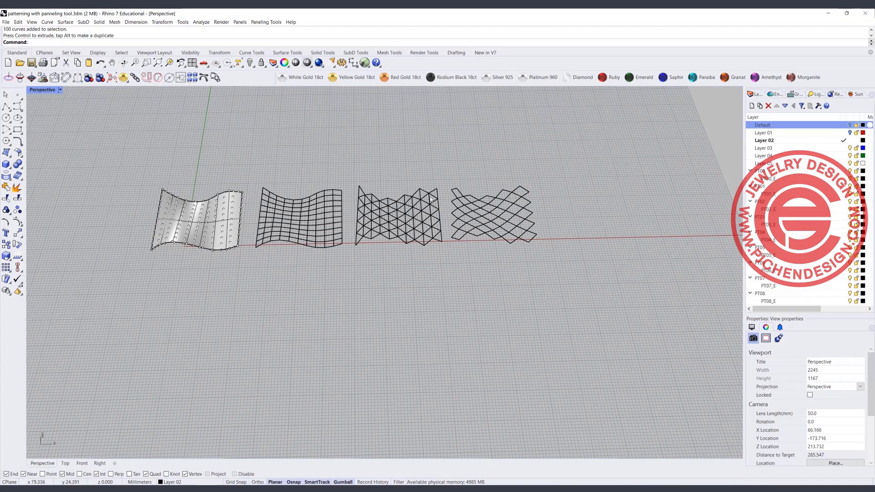
Step: Panel the same grid and base surface with the Wave pattern and Straight grouped edges, and move the resulting curves along X beyond the diamond-pattern curves
right_click(214, 144)
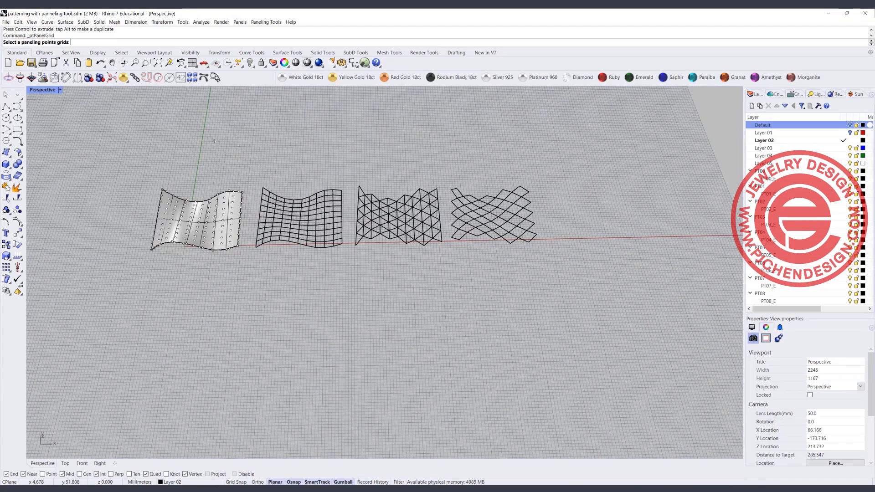
scroll(228, 208, "up", 1)
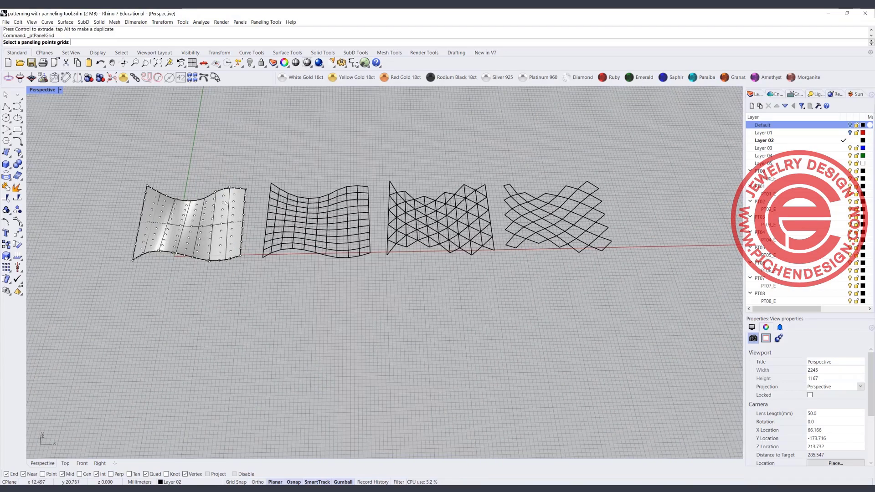
left_click(225, 197)
right_click(225, 197)
left_click(238, 197)
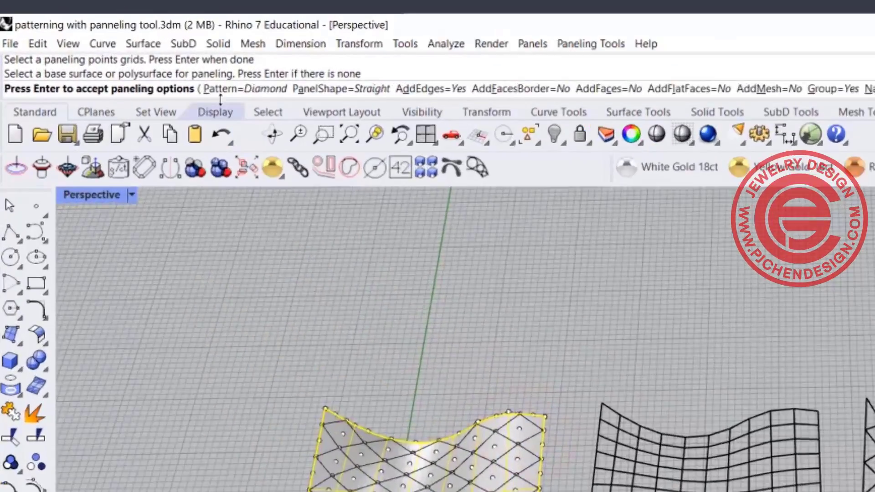
left_click(106, 42)
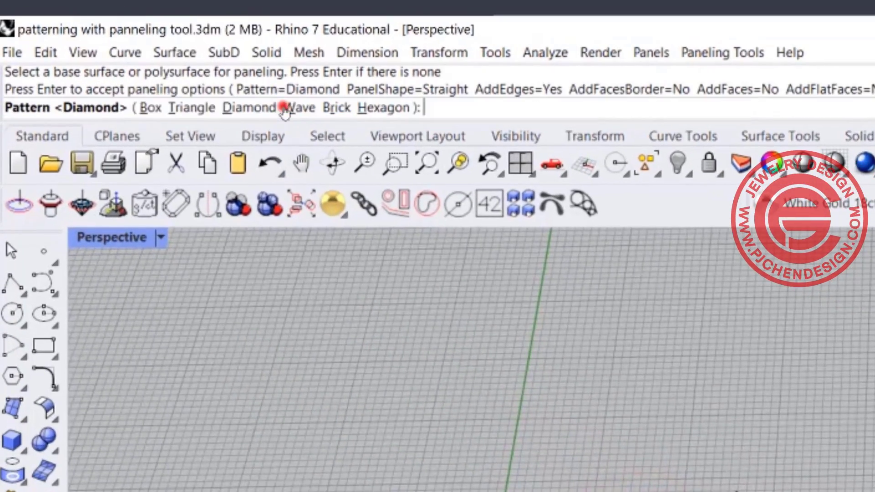
left_click(291, 110)
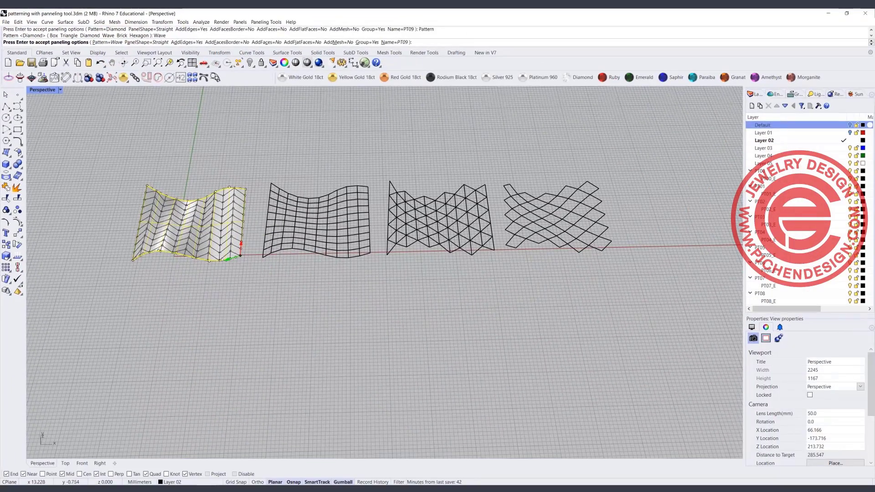
key("Return")
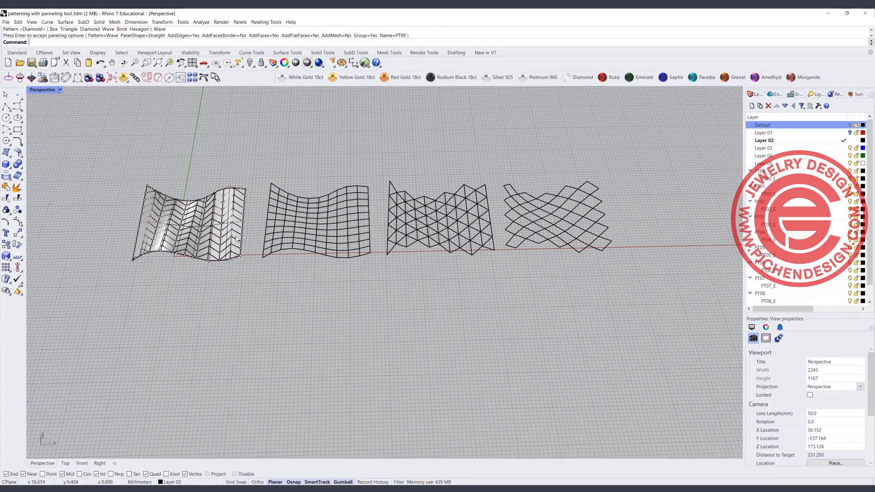
left_click(237, 234)
left_click_drag(216, 223, 693, 244)
Step: Panel the same point grid and base surface with Panel 2D Grid, using the Brick pattern with Straight grouped edges
key("Return")
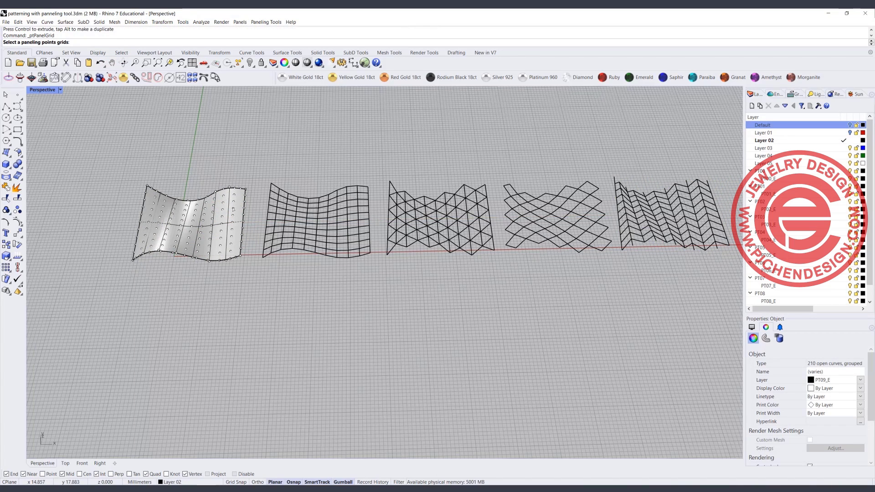
left_click(234, 205)
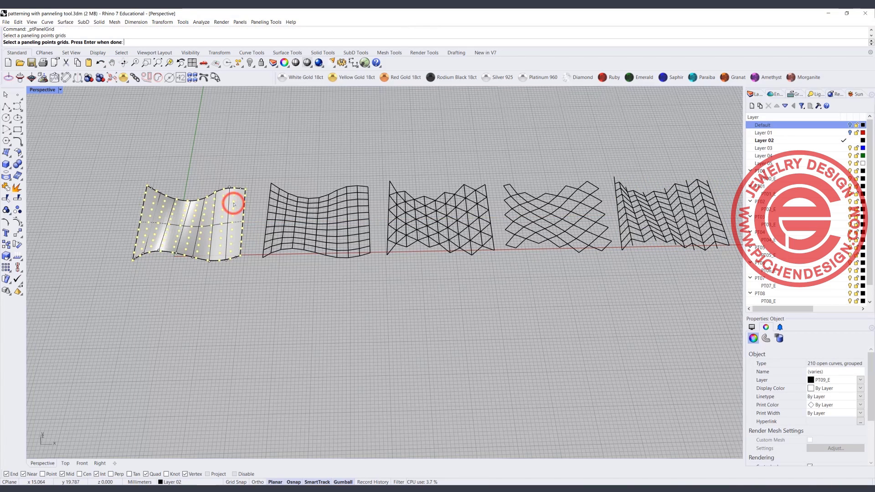
right_click(239, 202)
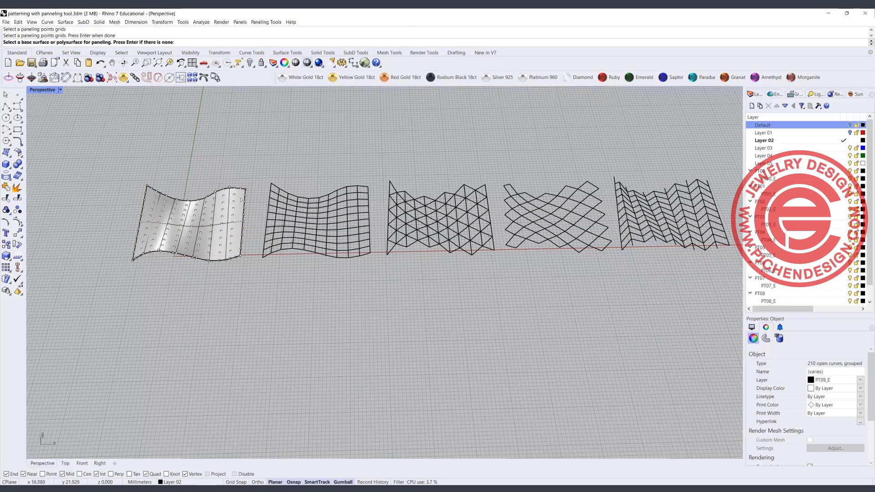
left_click(237, 197)
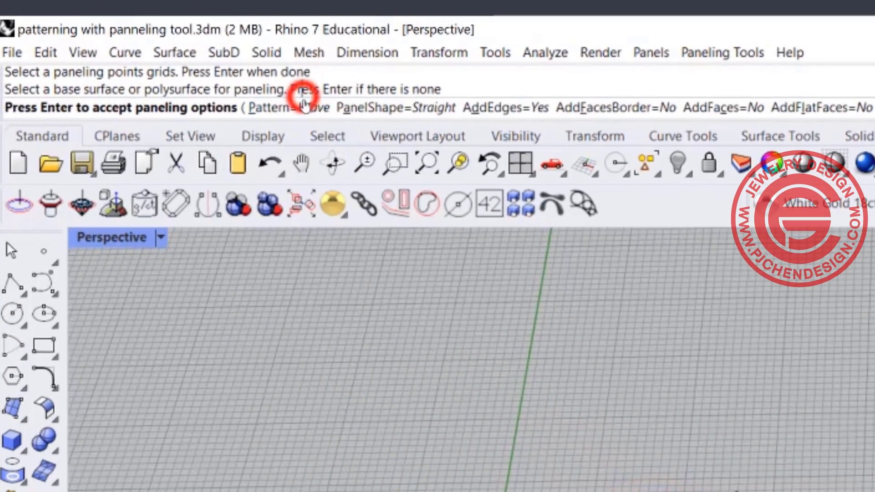
left_click(304, 106)
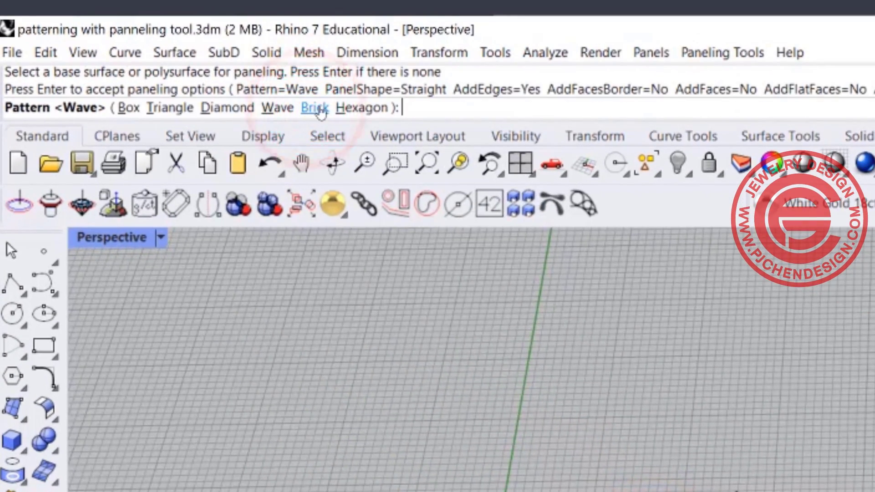
left_click(314, 108)
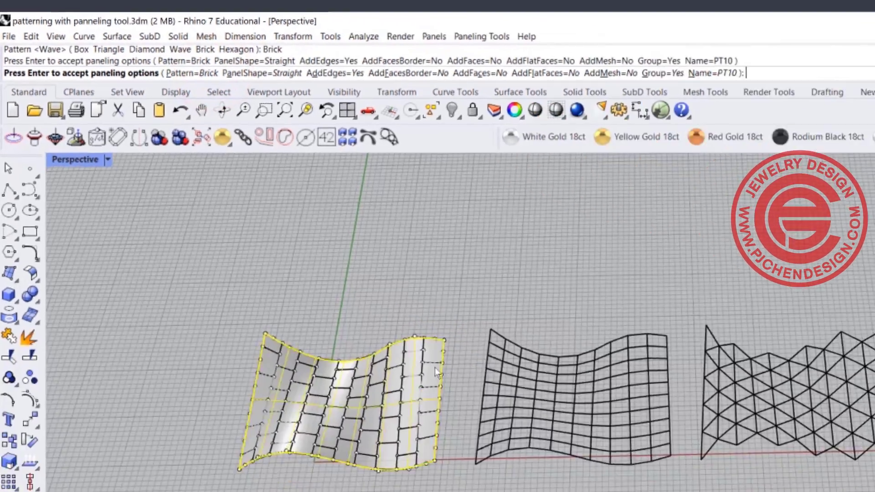
key("Return")
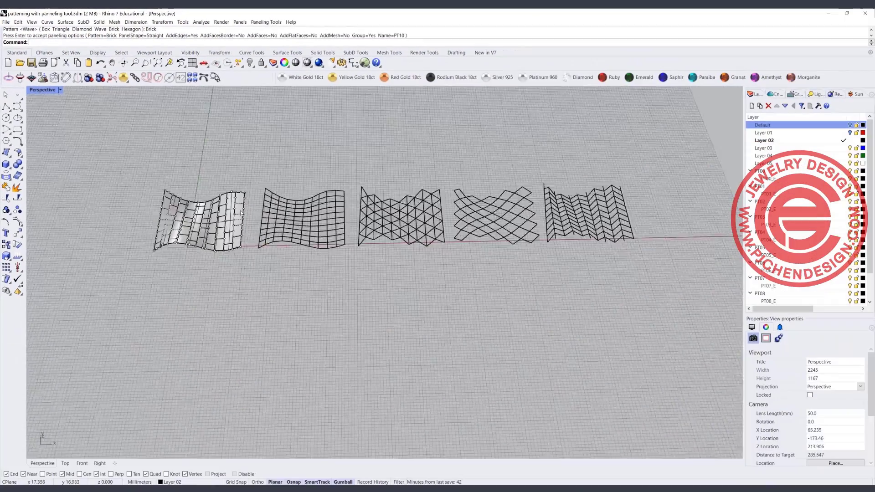
Step: Move the grouped brick-pattern curves along the X axis, beyond the wave-pattern curves
right_click_drag(241, 213, 171, 209)
scroll(171, 209, "up", 8)
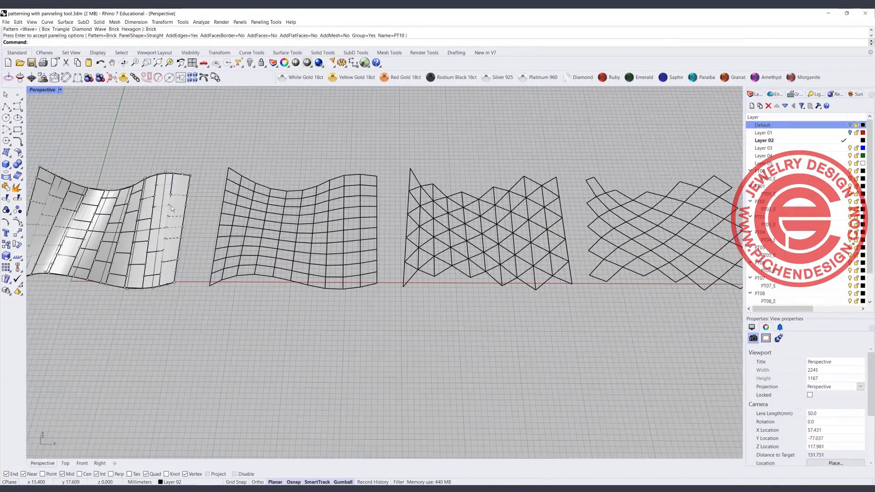
left_click(176, 216)
scroll(187, 221, "down", 3)
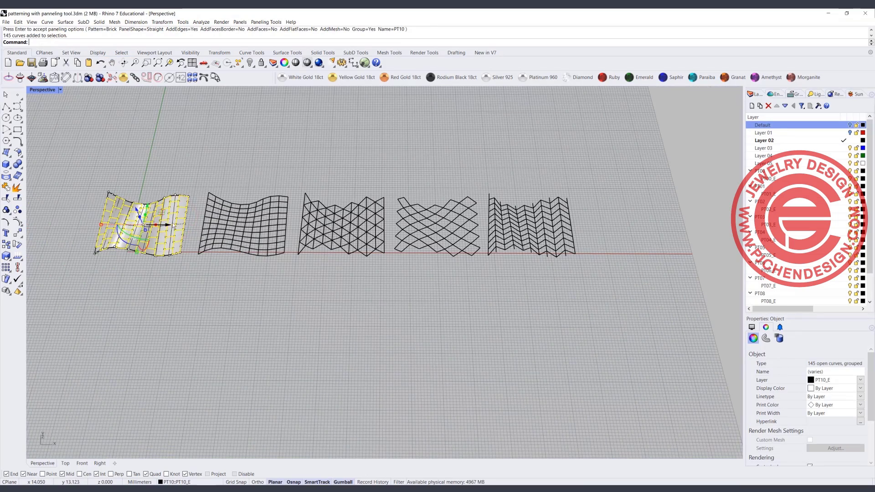
left_click_drag(171, 224, 640, 272)
scroll(589, 224, "up", 4)
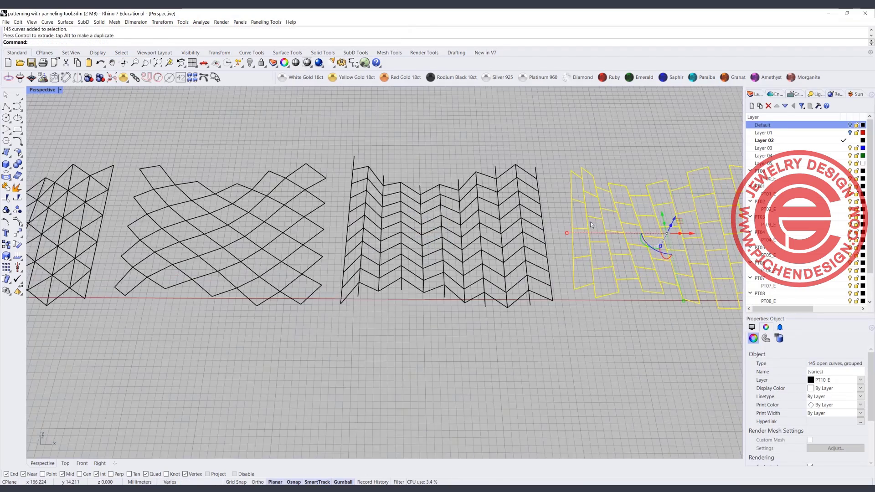
scroll(575, 219, "down", 6)
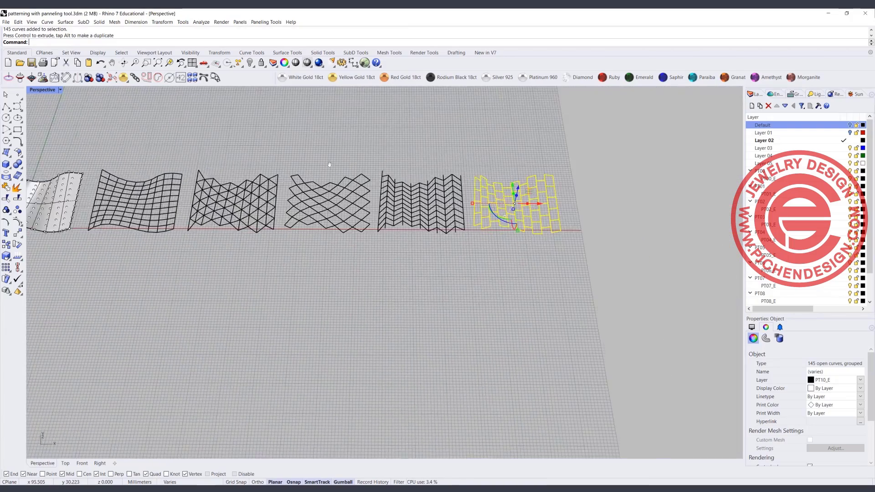
right_click_drag(169, 132, 209, 132, "shift")
Step: Panel the same point grid and base surface with Panel 2D Grid, using the Hexagon pattern with Straight grouped edges
right_click(160, 157)
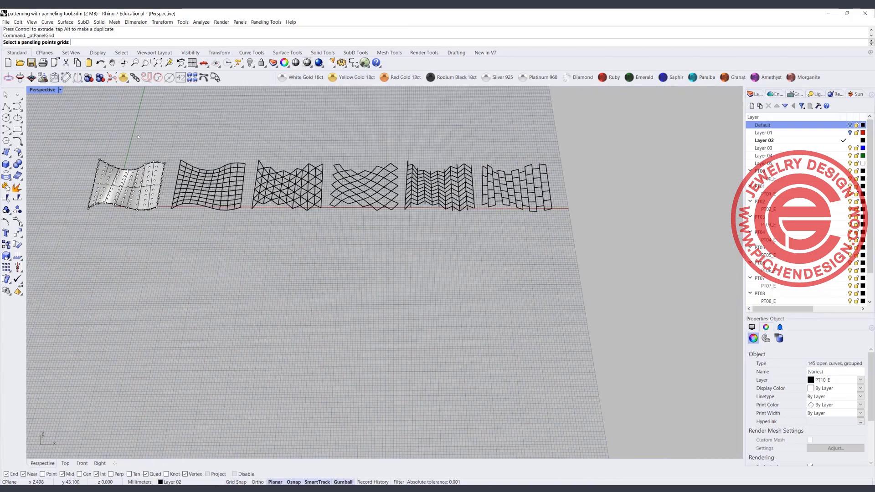
scroll(153, 176, "up", 5)
left_click(151, 173)
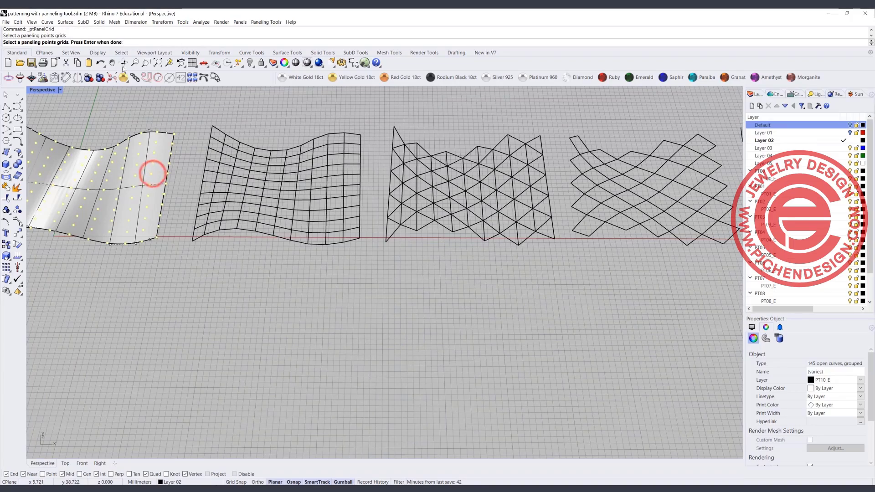
key("Return")
left_click(160, 149)
left_click(113, 41)
left_click(358, 107)
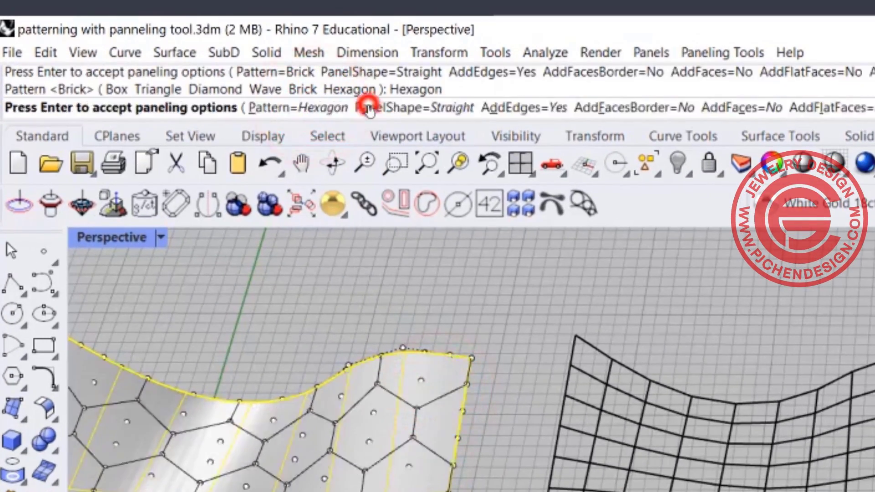
scroll(393, 489, "down", 3)
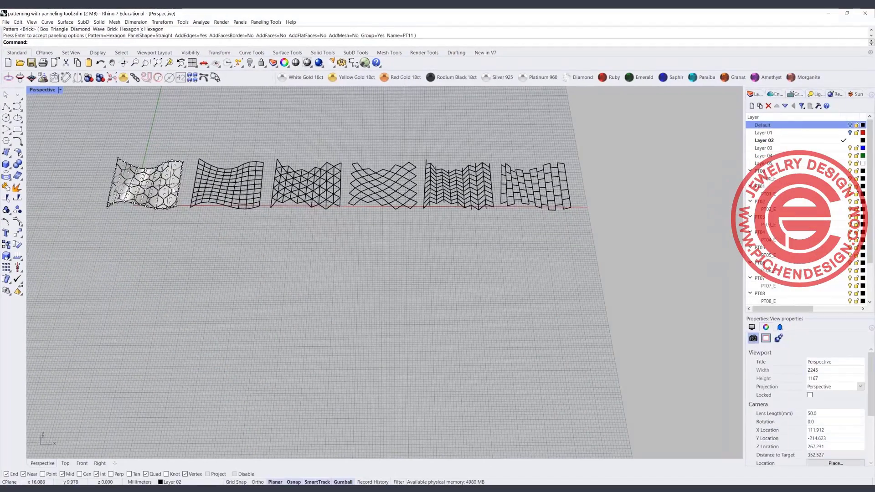
Step: Move the grouped hexagon-pattern curves along the X axis, beyond the brick-pattern curves
right_click(371, 401)
right_click(176, 184)
left_click(183, 210)
scroll(179, 197, "up", 2)
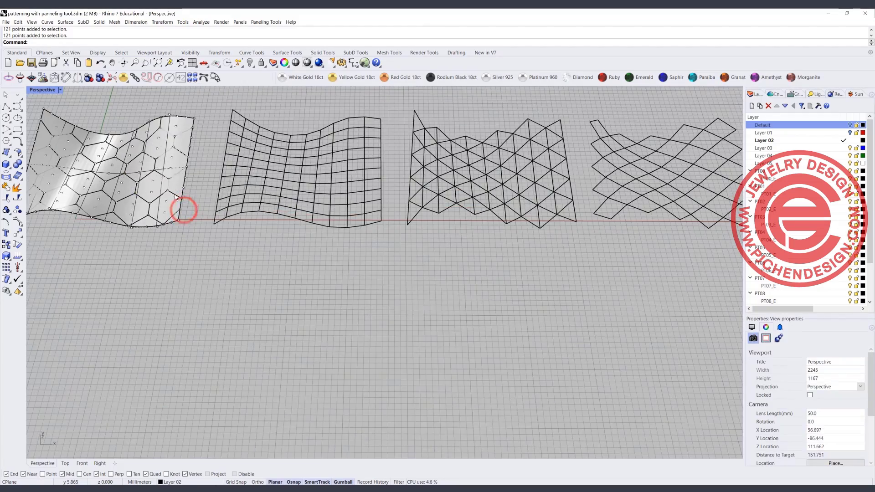
left_click(176, 192)
scroll(143, 170, "down", 2)
left_click_drag(151, 168, 724, 167)
scroll(510, 217, "down", 3)
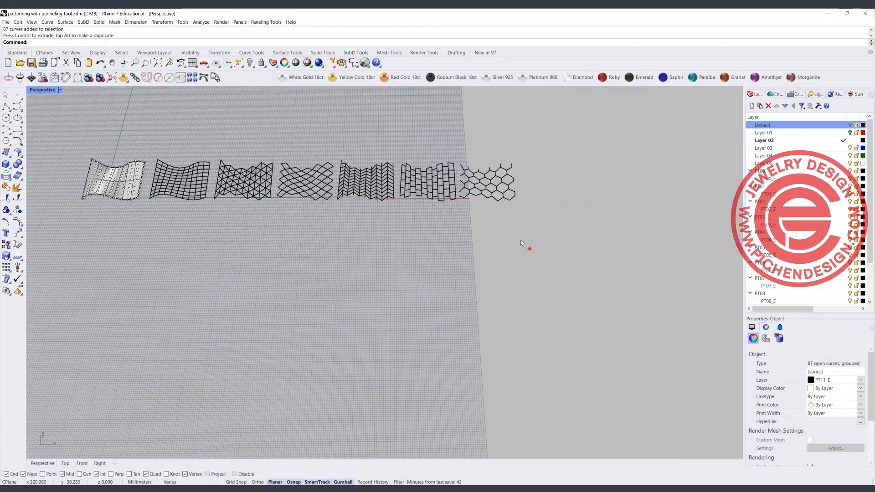
Step: Pipe all six grouped pattern curve sets at once with a 0.5 mm radius and round caps
left_click_drag(527, 246, 146, 112)
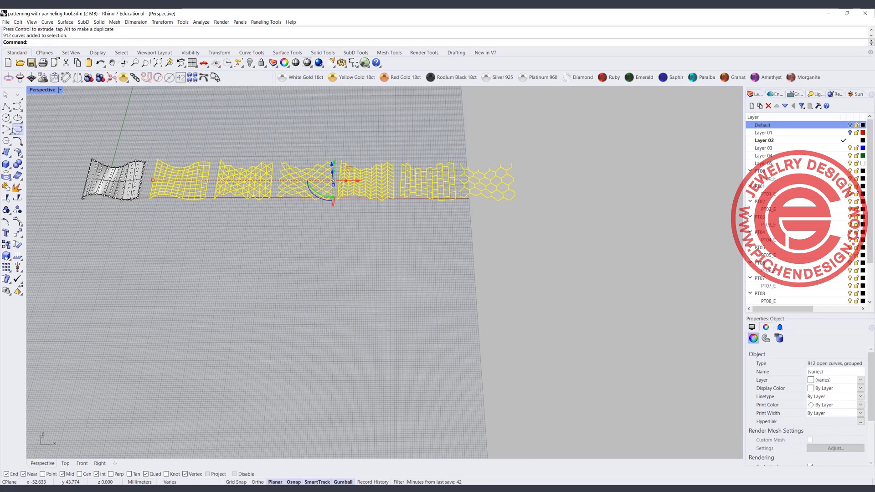
left_click(18, 154)
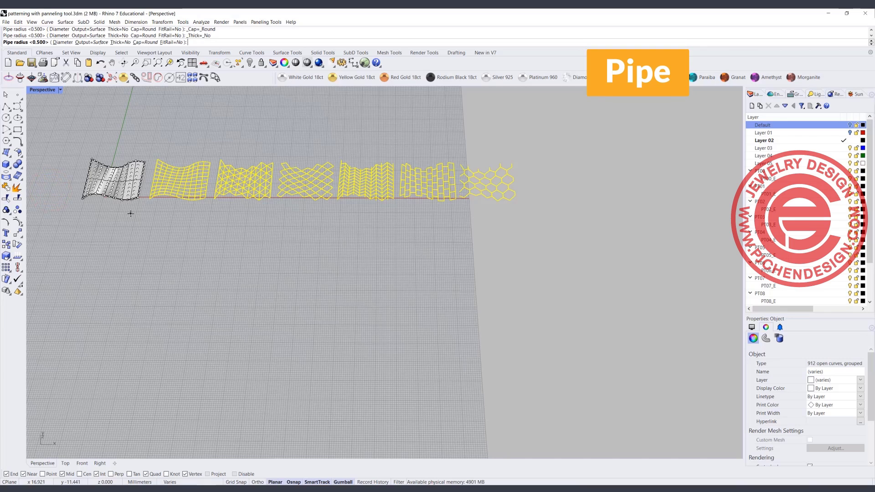
key("Return")
scroll(181, 205, "up", 3)
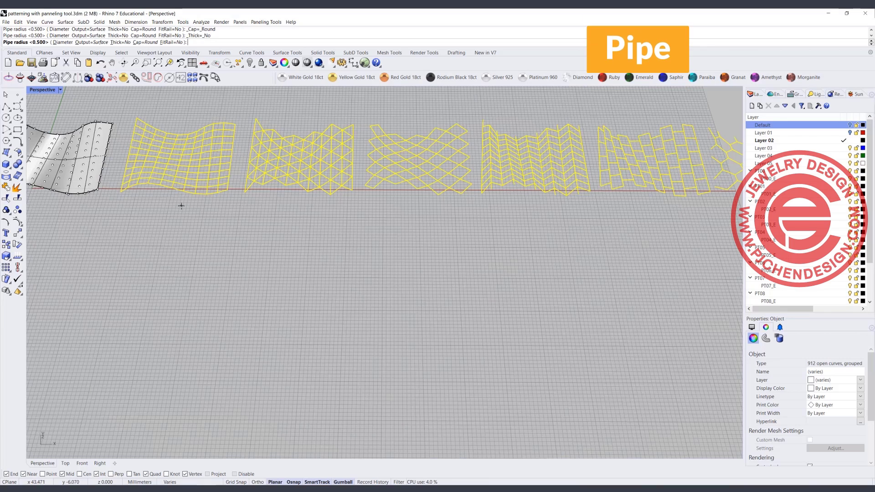
left_click(327, 206)
scroll(327, 206, "down", 3)
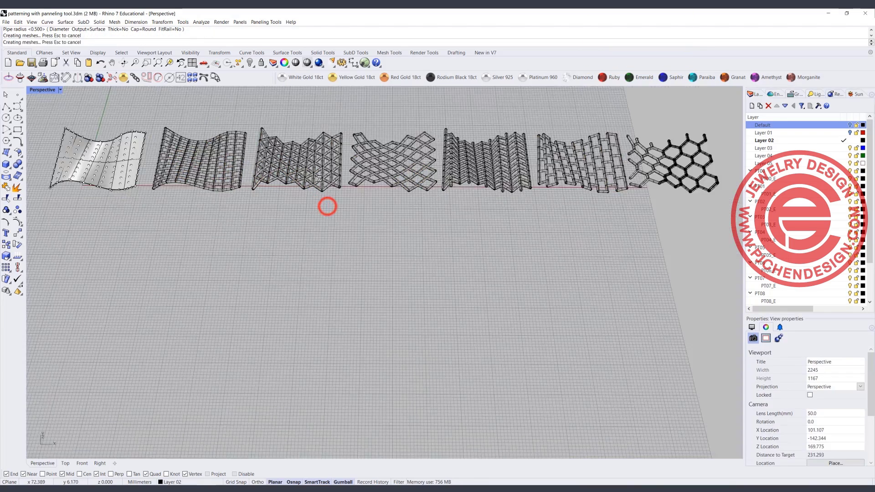
Step: Examine the piped patterns up close in Rendered display, and return the Perspective viewport to Ghosted display
scroll(454, 233, "down", 2)
right_click_drag(454, 232, 492, 167)
left_click(60, 90)
left_click(60, 137)
right_click_drag(324, 250, 282, 241)
scroll(227, 318, "up", 2)
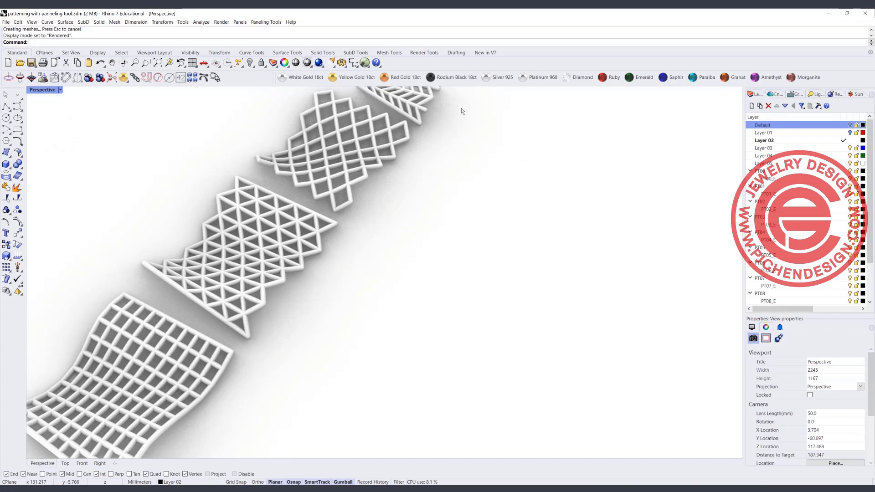
scroll(460, 148, "down", 6)
right_click_drag(477, 219, 410, 231)
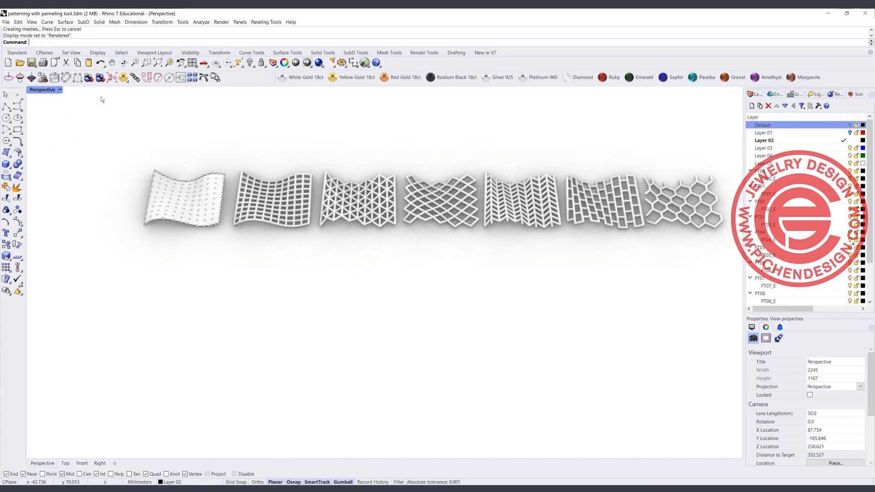
left_click(60, 89)
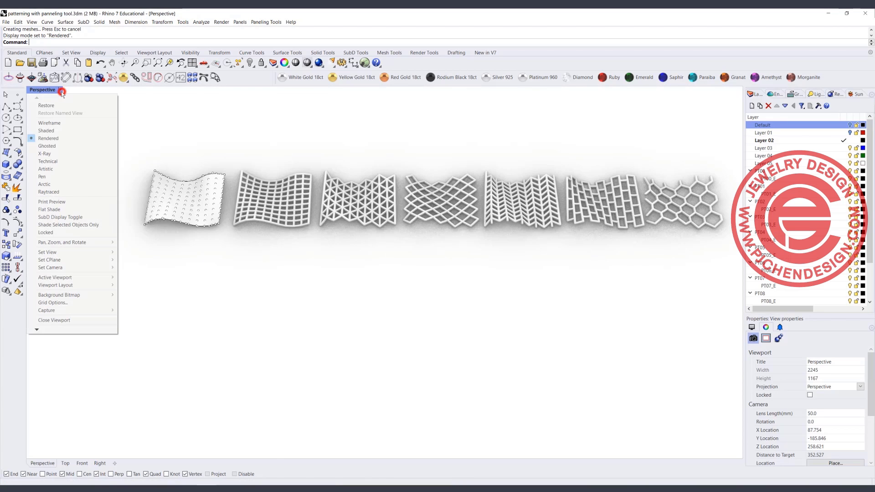
left_click(51, 146)
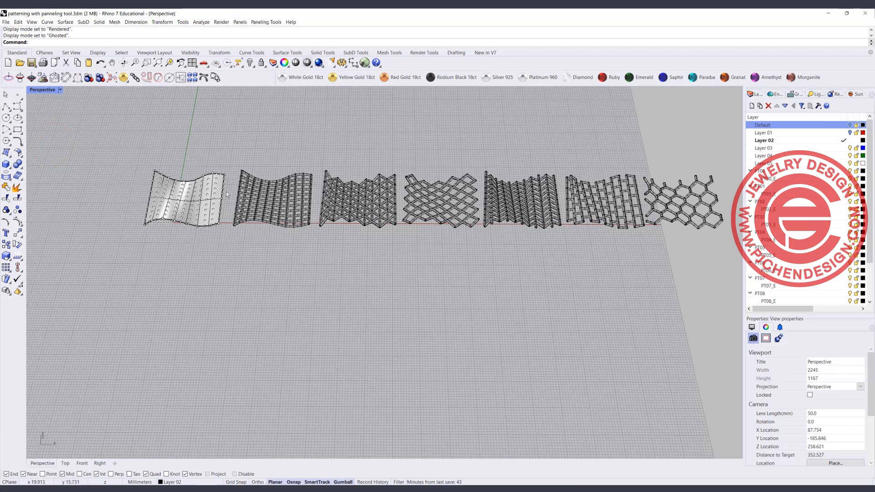
Step: Select all curves in the model and move them along the Y axis, clear in front of the row of pipes
left_click(239, 63)
left_click(250, 123)
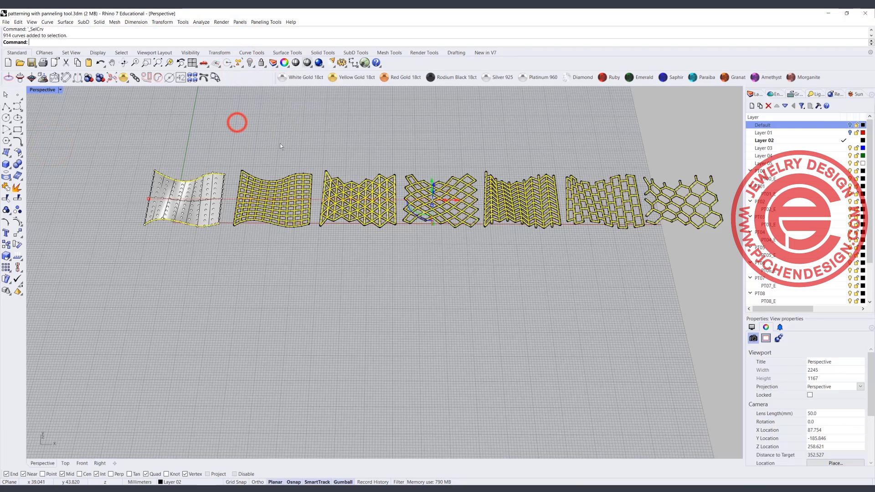
right_click_drag(478, 212, 460, 237)
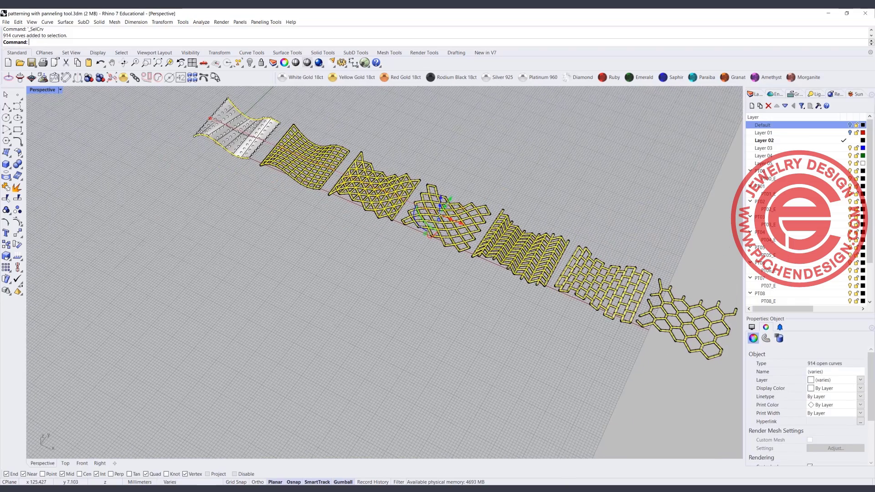
left_click_drag(451, 198, 392, 281)
left_click(285, 358)
scroll(298, 348, "down", 6)
right_click_drag(319, 331, 350, 311)
Step: Create SubD MultiPipes from the six moved pattern curve sets with radius 0.3, end caps off and 0 strut divisions
left_click_drag(561, 354, 240, 277)
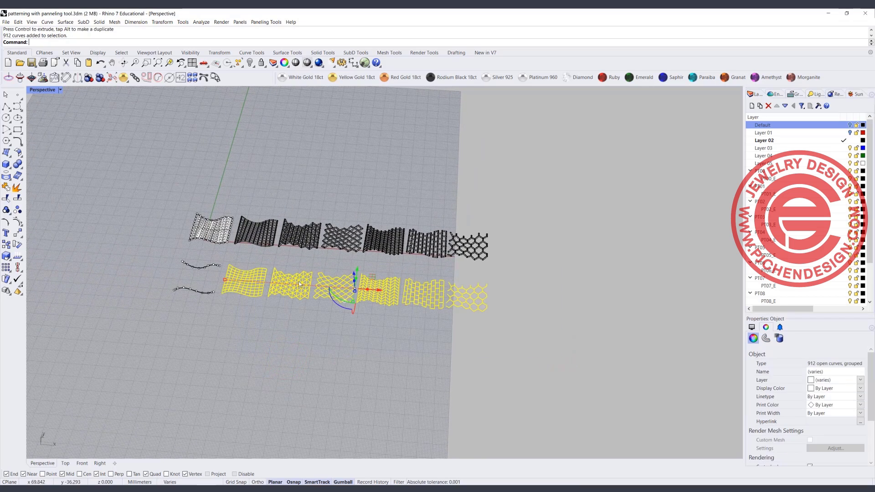
left_click(355, 52)
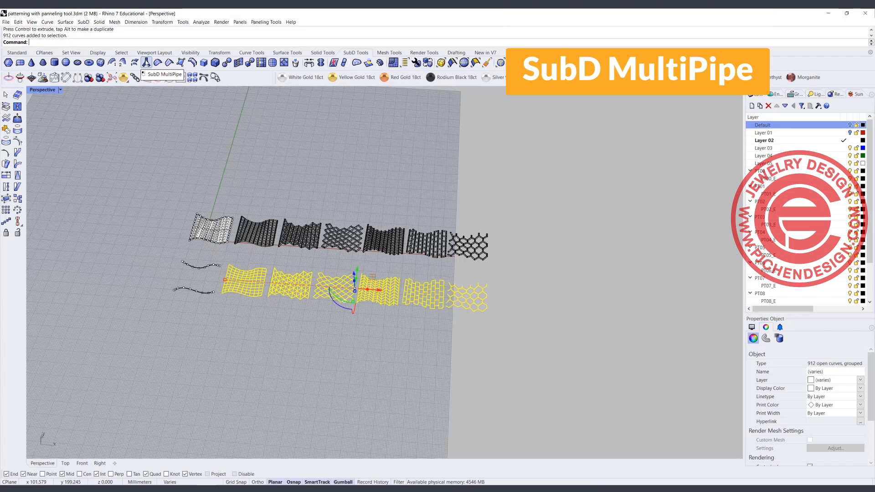
left_click(146, 63)
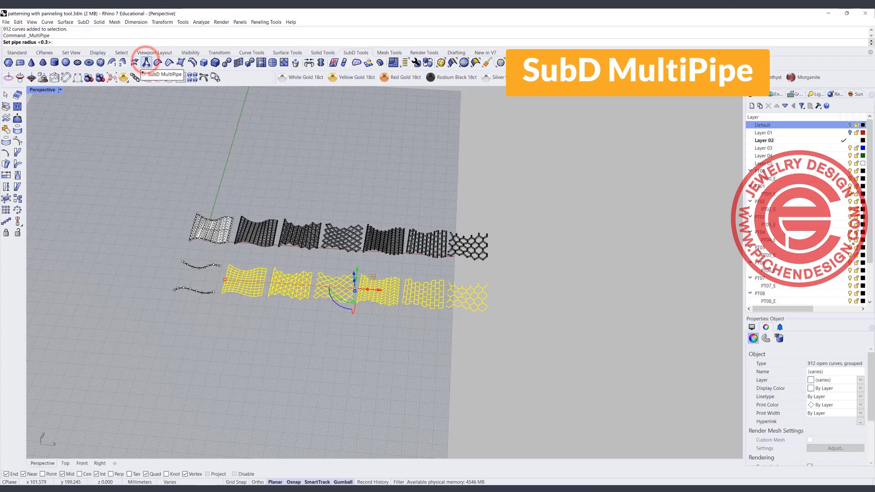
scroll(233, 292, "up", 2)
scroll(233, 292, "up", 3)
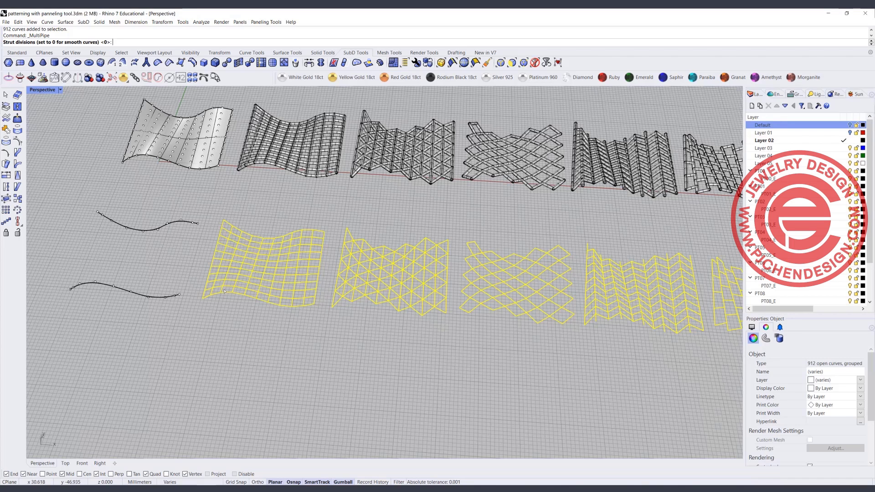
right_click(258, 321)
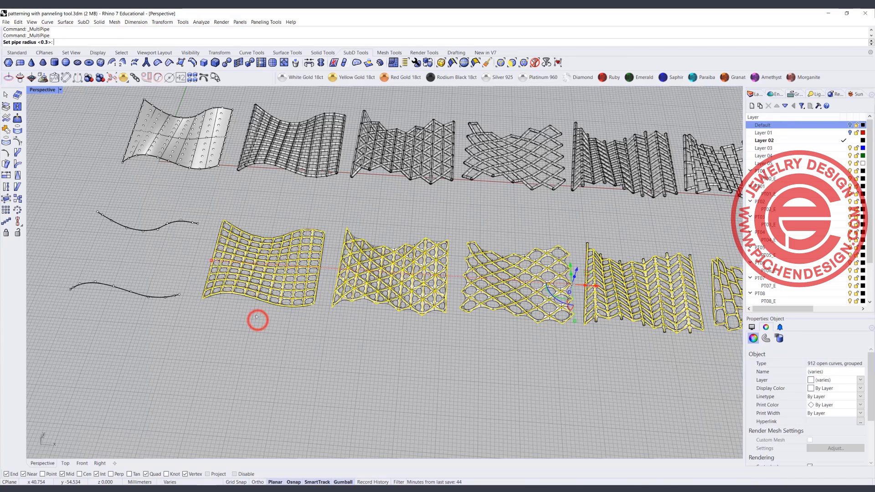
right_click(257, 316)
right_click(256, 317)
right_click(256, 315)
left_click(257, 315)
Step: Set the Perspective viewport to Rendered display and examine how the SubD MultiPipe patterns compare with the ordinary pipes
scroll(333, 247, "up", 2)
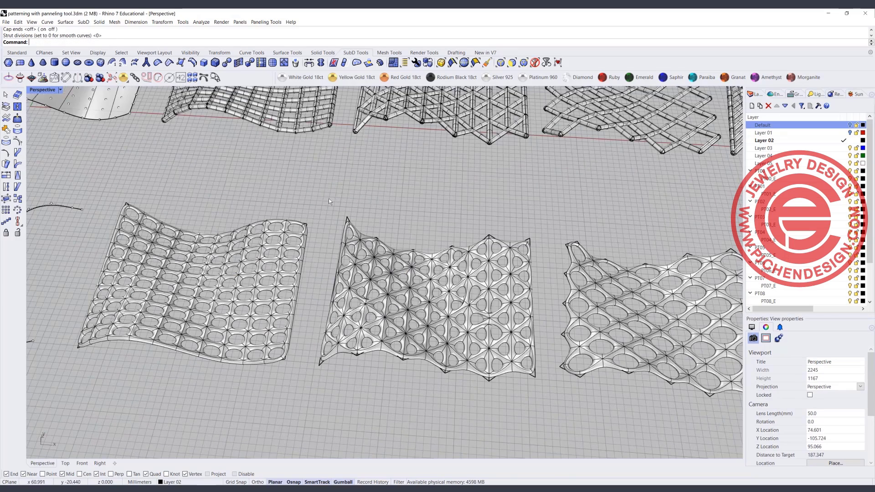
scroll(305, 190, "down", 4)
left_click(60, 89)
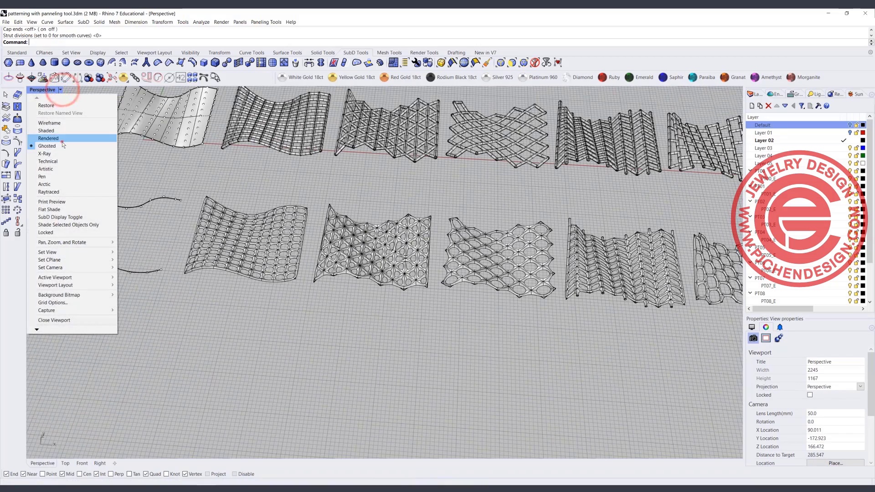
left_click(62, 141)
scroll(315, 219, "up", 8)
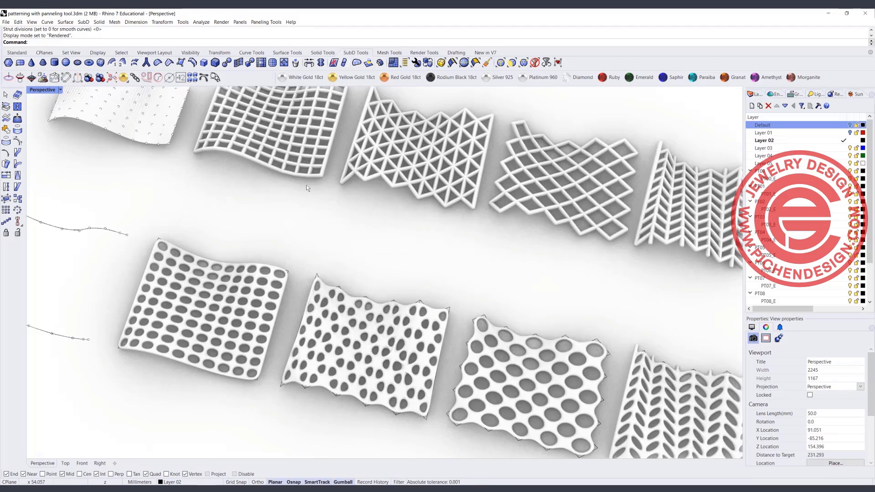
scroll(275, 270, "down", 3)
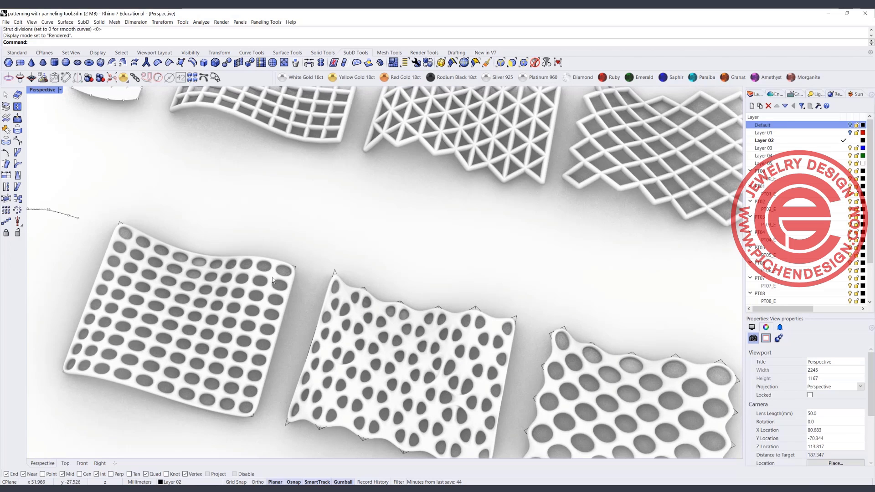
scroll(272, 277, "up", 3)
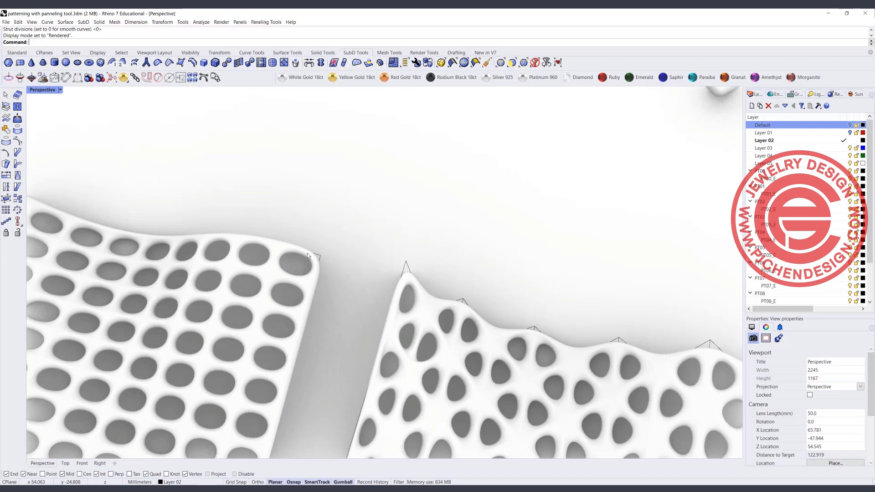
scroll(308, 254, "down", 6)
scroll(477, 360, "up", 3)
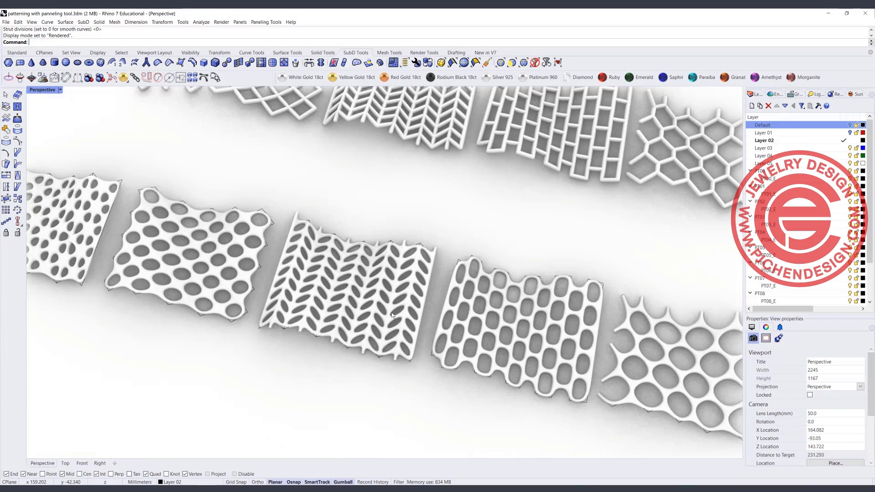